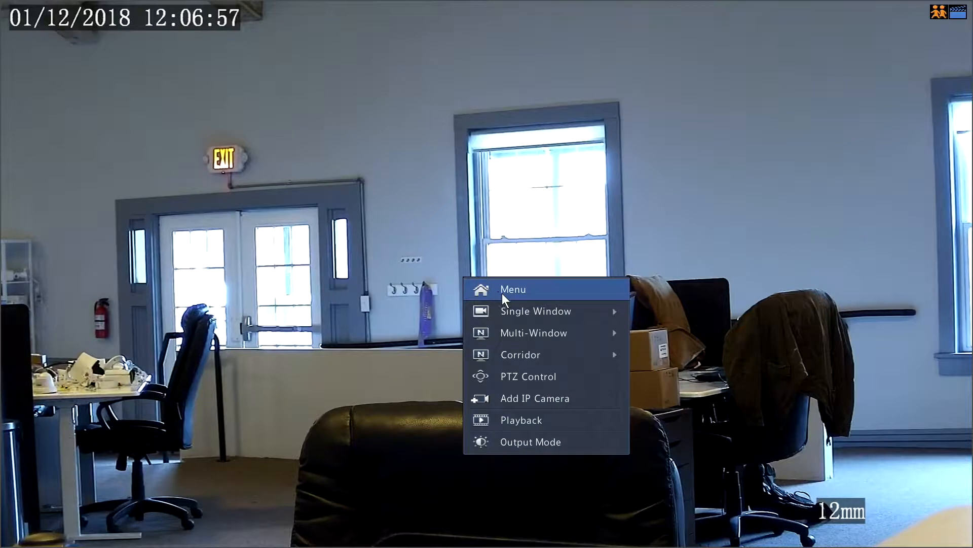
# Step: Switch the live view to the three-window corridor layout
pyautogui.moveTo(512, 316)
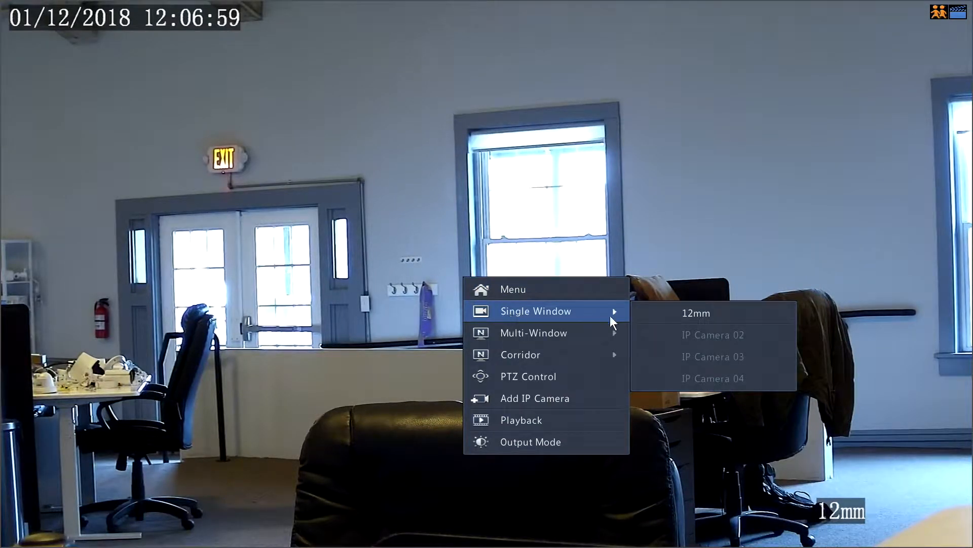
pyautogui.moveTo(613, 333)
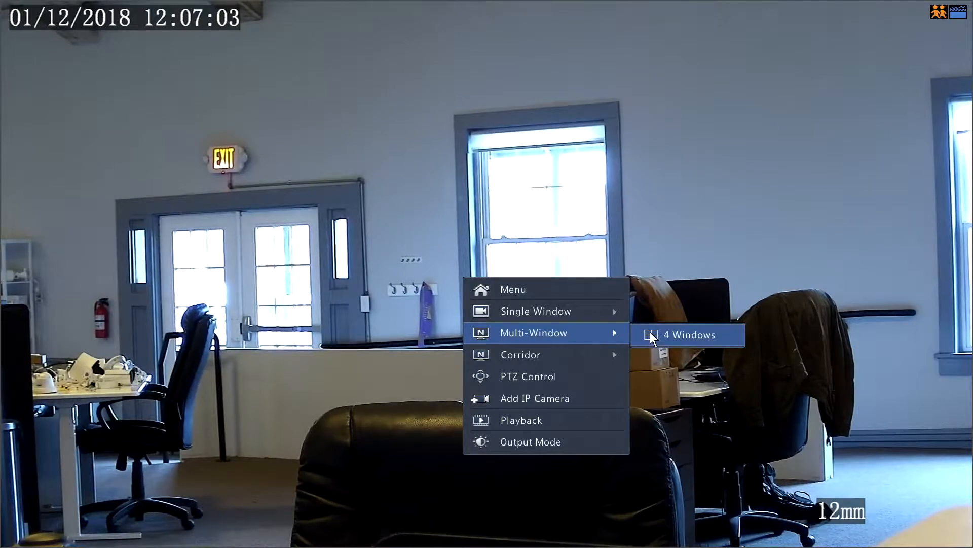
pyautogui.moveTo(593, 348)
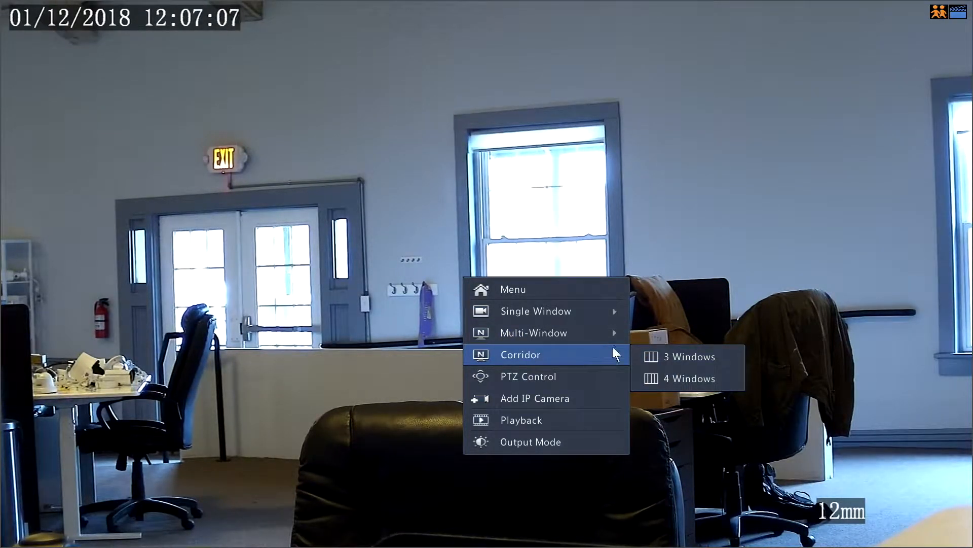
pyautogui.click(660, 358)
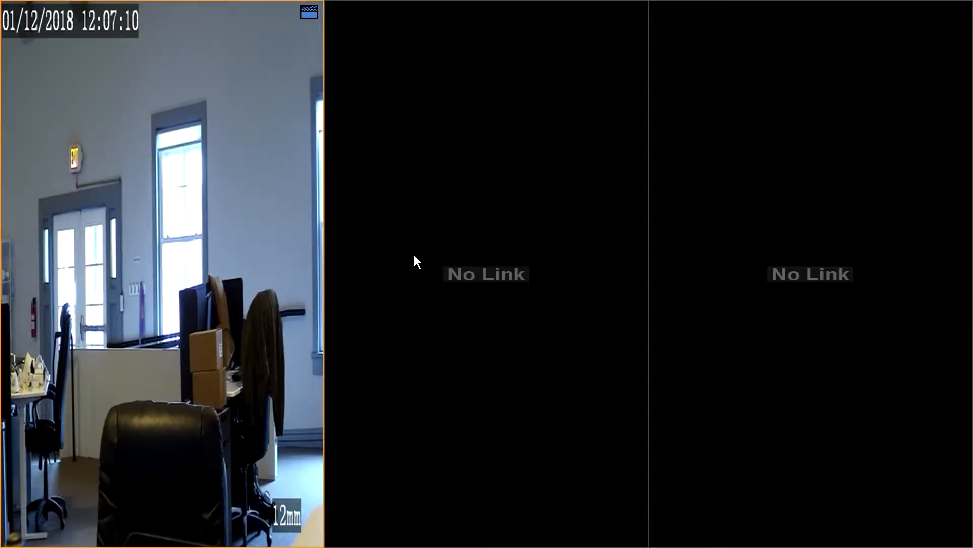
# Step: Return the live view to a single window showing the 12mm camera
pyautogui.rightClick(371, 243)
pyautogui.moveTo(446, 298)
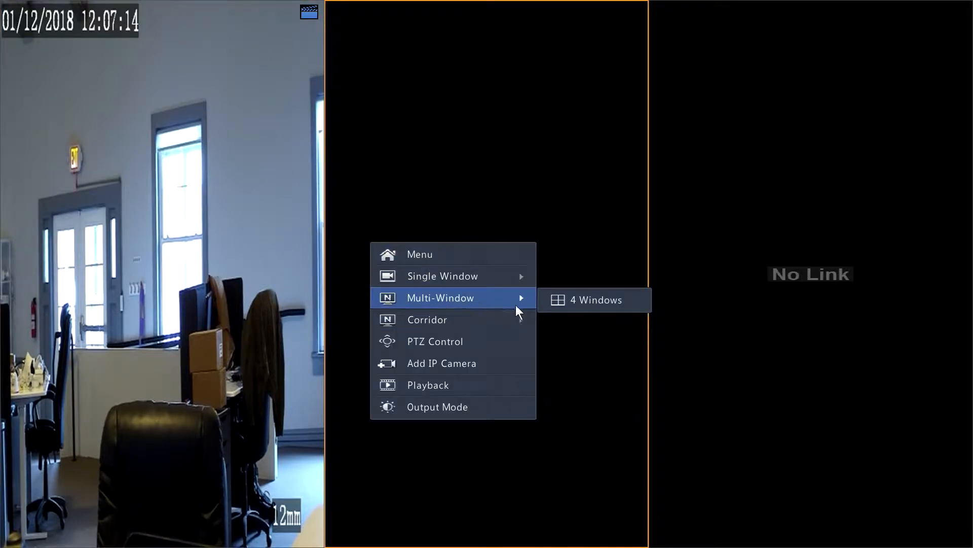
pyautogui.moveTo(507, 276)
pyautogui.click(563, 276)
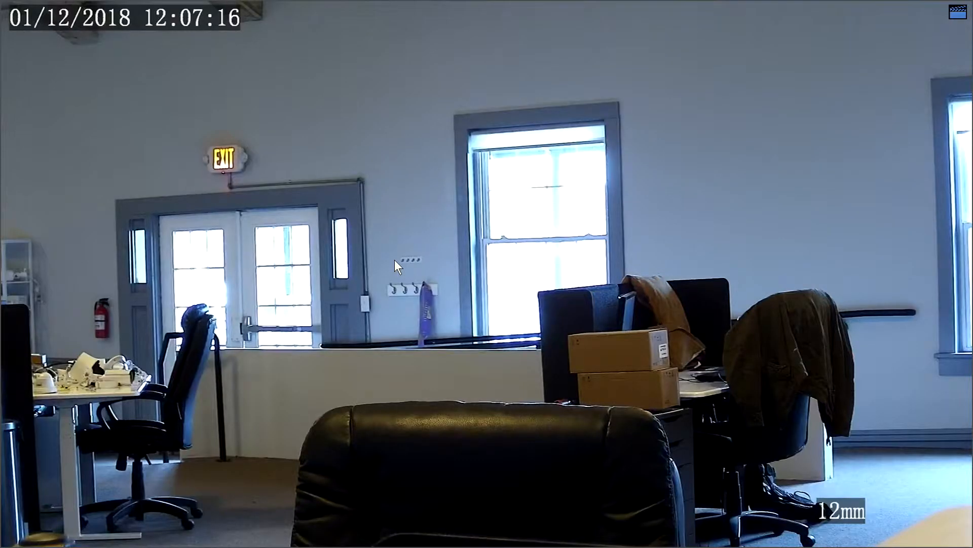
# Step: Zoom the 12mm camera out to a wider view using PTZ Control, and close the control
pyautogui.rightClick(395, 259)
pyautogui.moveTo(418, 293)
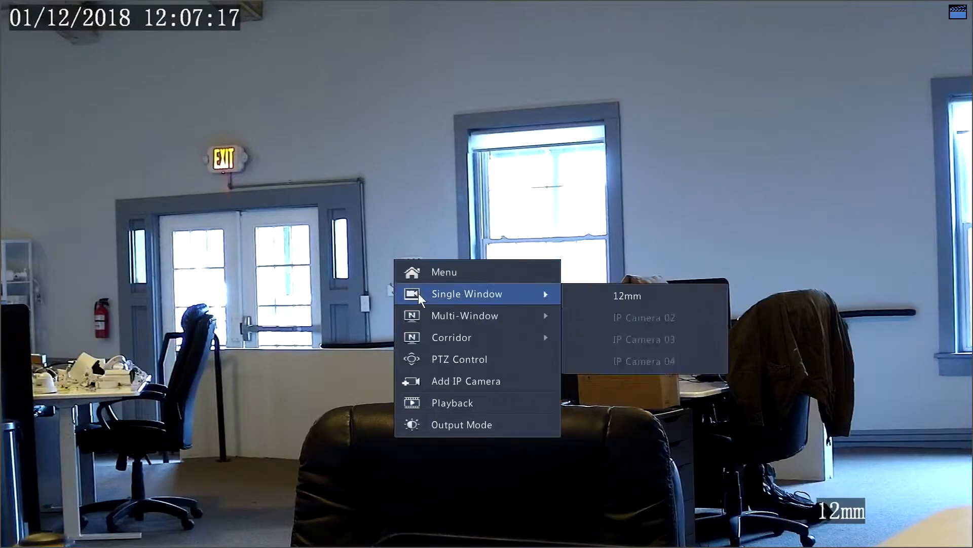
pyautogui.click(465, 360)
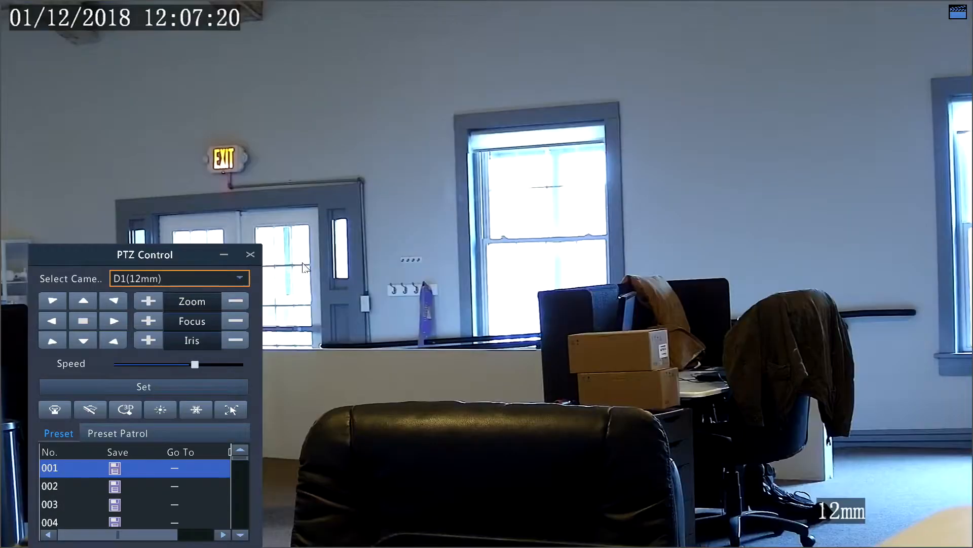
pyautogui.click(246, 297)
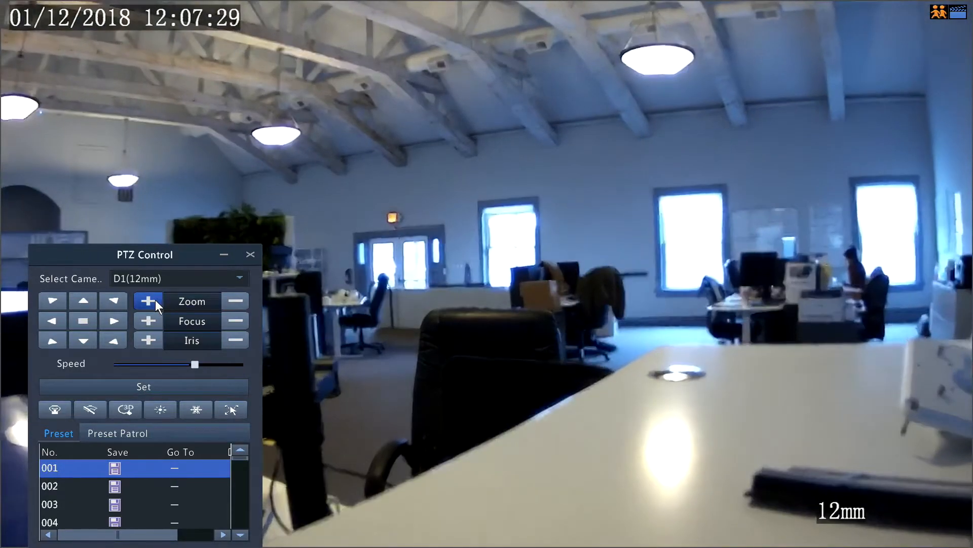
pyautogui.click(250, 254)
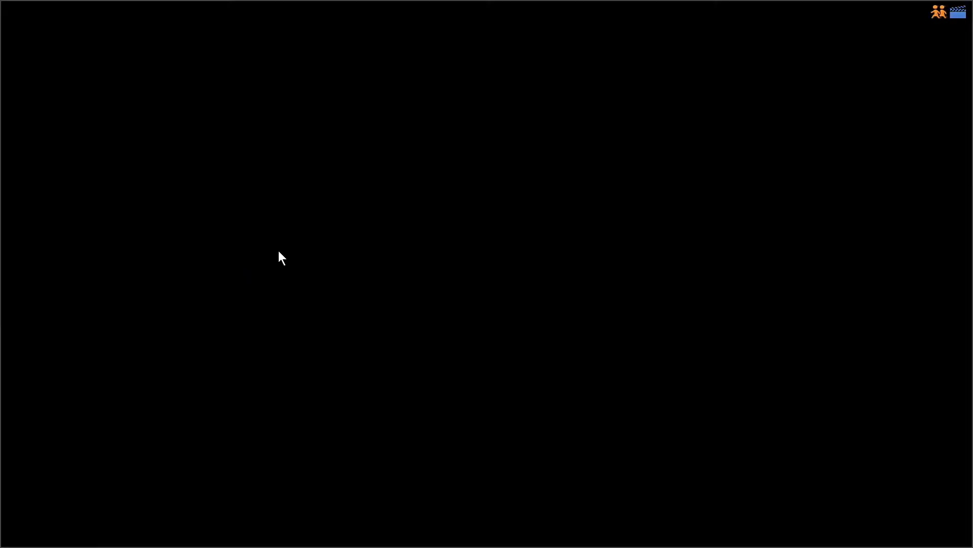
# Step: Open recording playback for the 12mm camera and zoom the timeline in to a one-hour span
pyautogui.rightClick(279, 250)
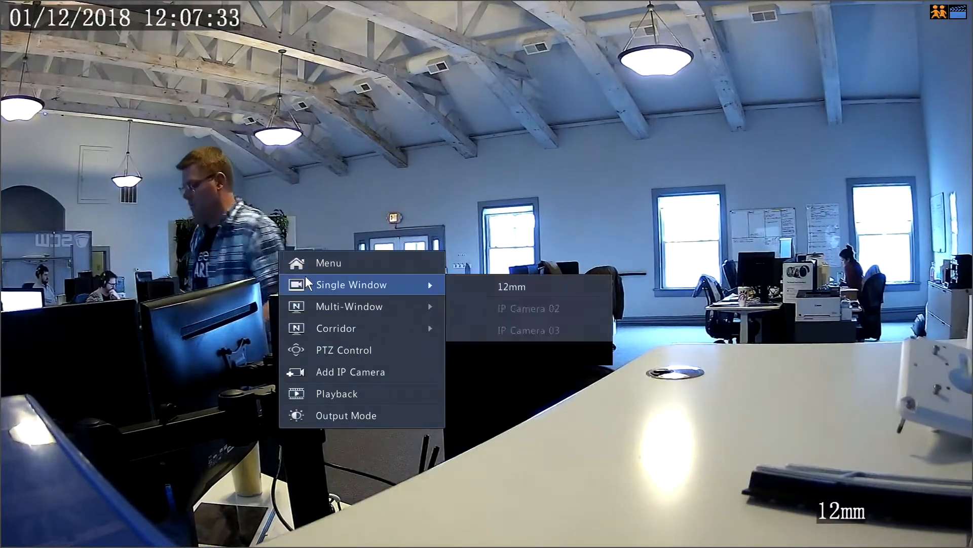
pyautogui.click(324, 394)
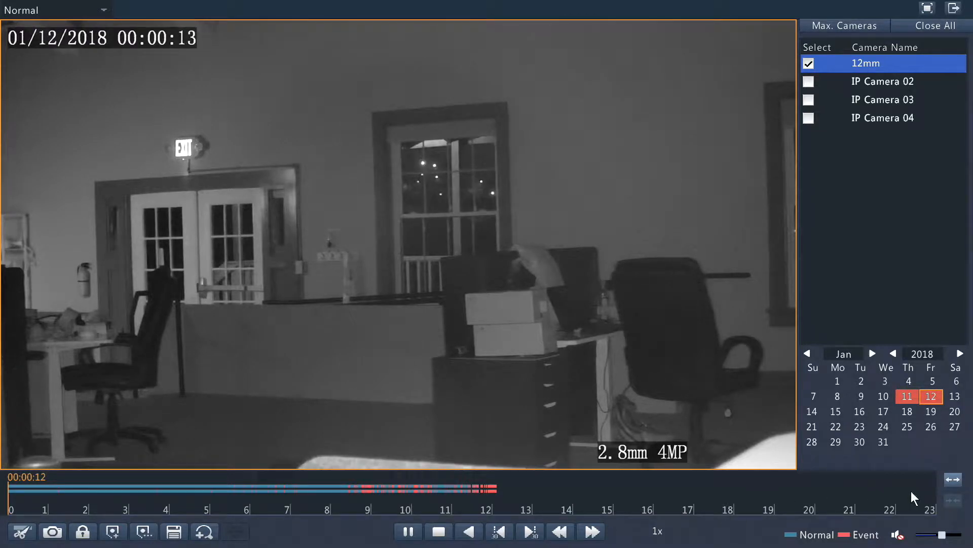
pyautogui.click(953, 481)
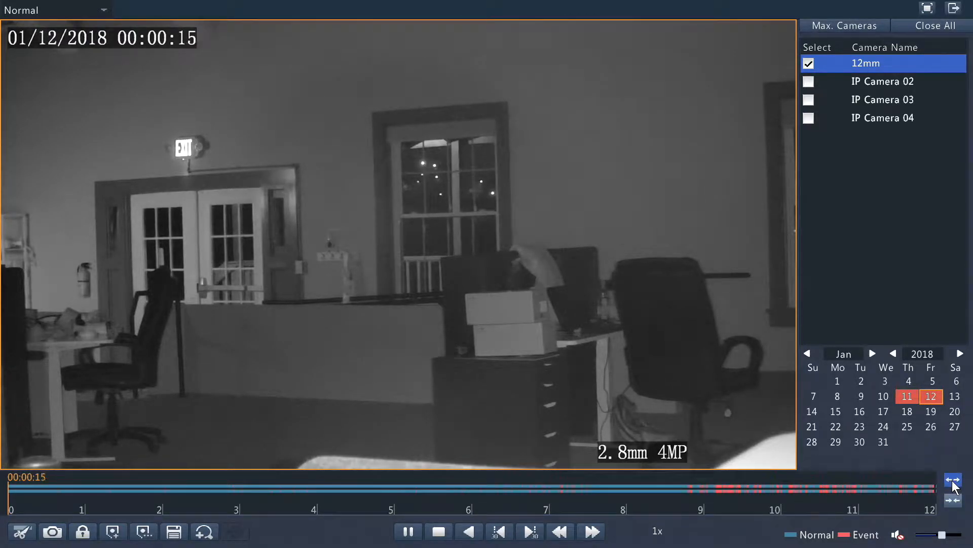
pyautogui.click(953, 481)
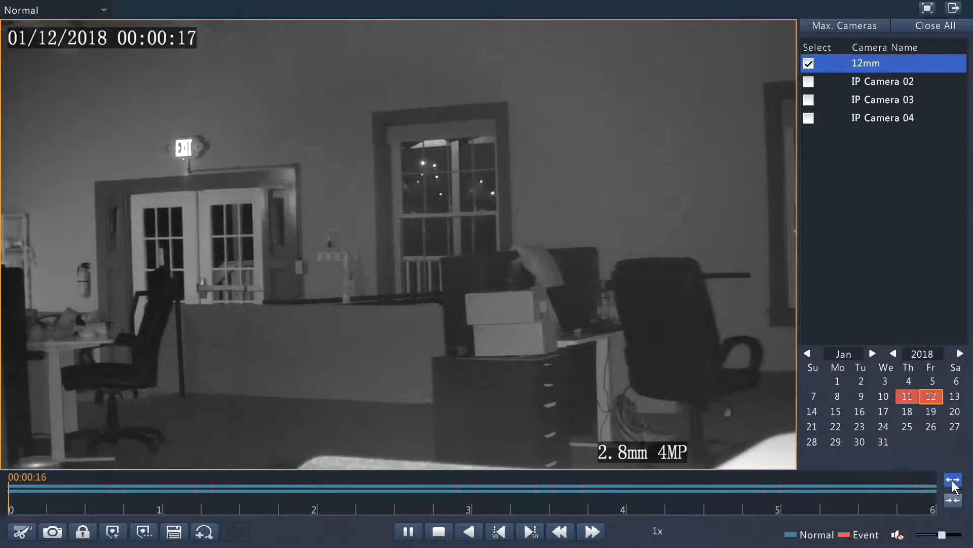
pyautogui.click(953, 482)
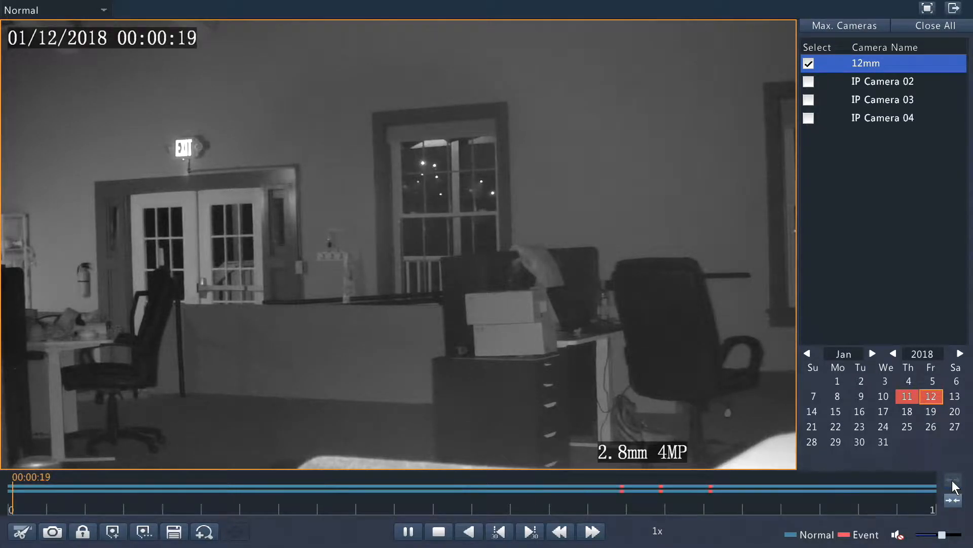
# Step: Skim the first hour of the 01/12/2018 recording, widen the timeline to 12 hours and play from about 09:11
pyautogui.click(169, 504)
pyautogui.click(653, 514)
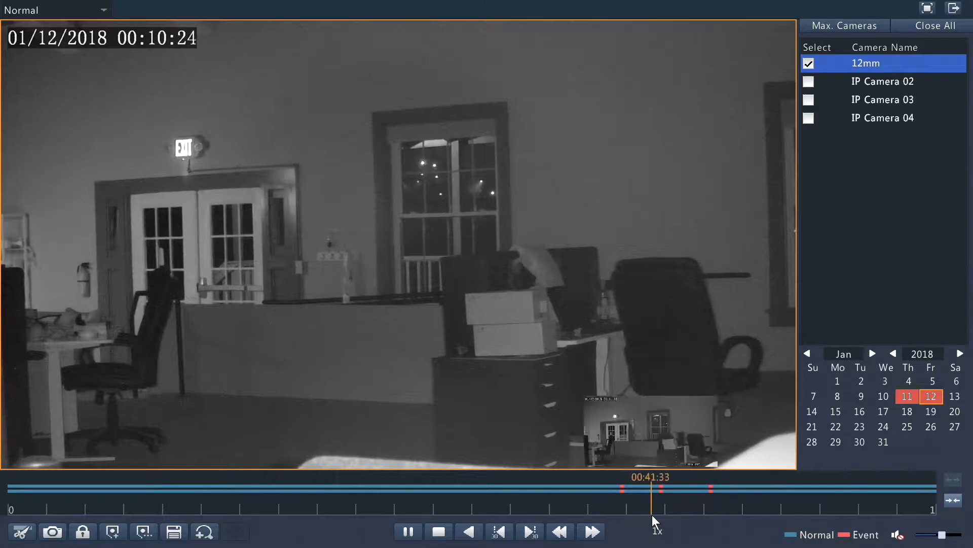
pyautogui.click(773, 505)
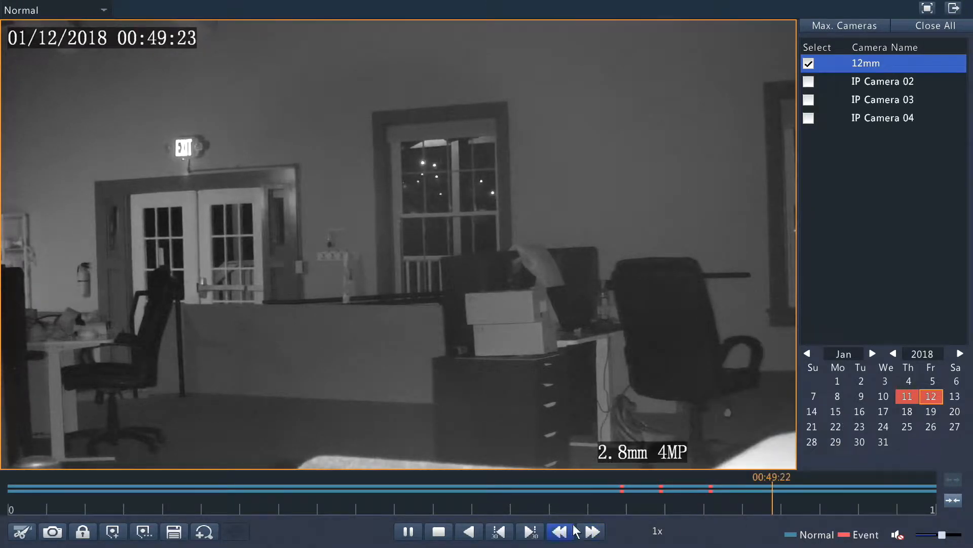
pyautogui.click(953, 499)
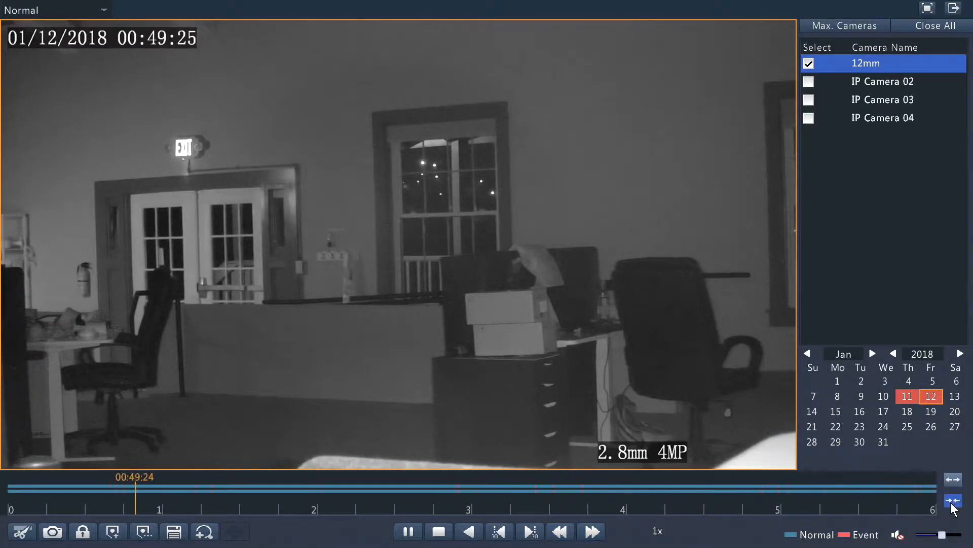
pyautogui.click(719, 498)
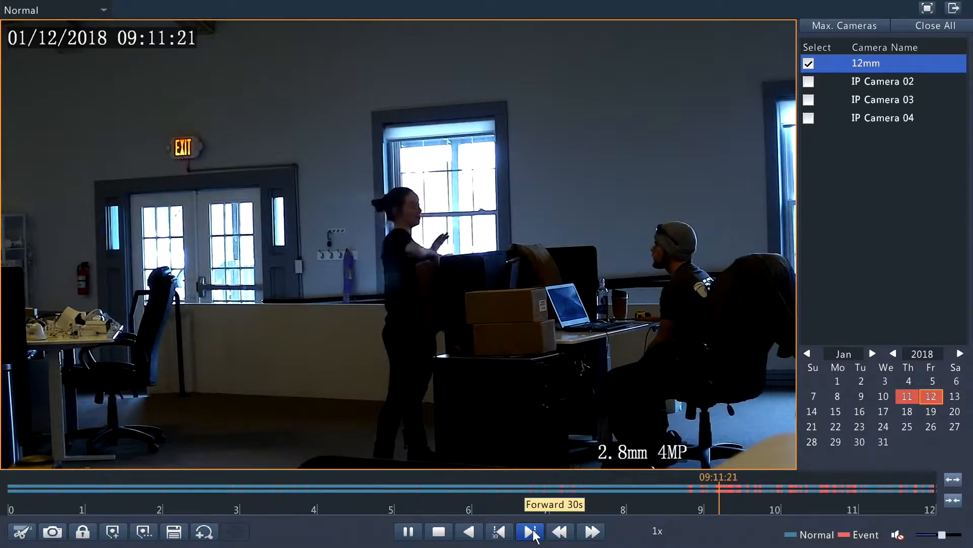
# Step: Clip the recording from 09:11:28 to 09:11:30 and check the clip in File Management without backing it up
pyautogui.click(25, 532)
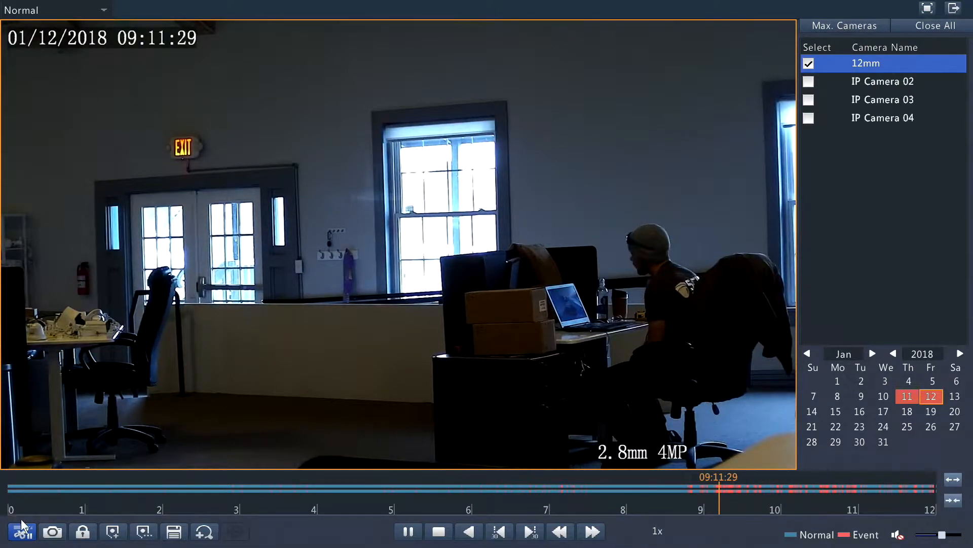
pyautogui.click(27, 527)
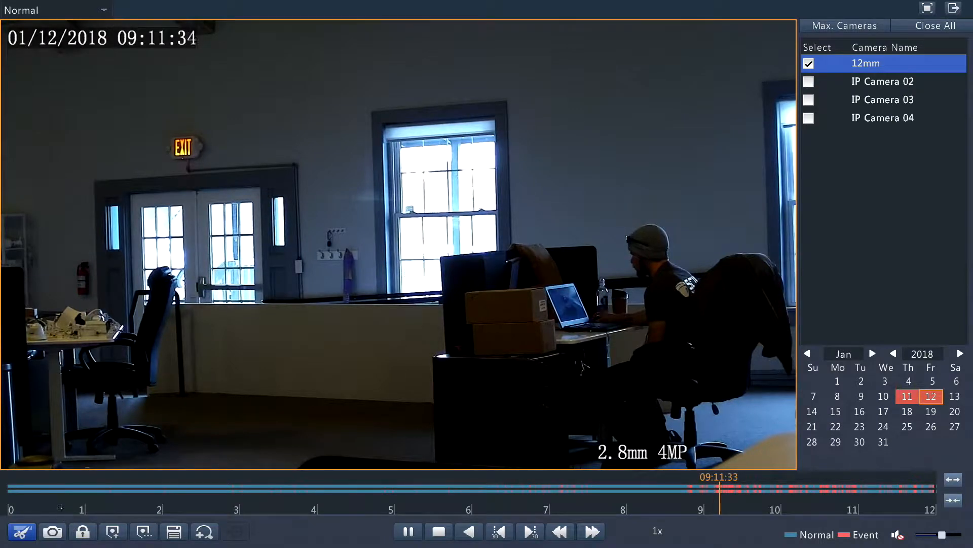
pyautogui.click(176, 528)
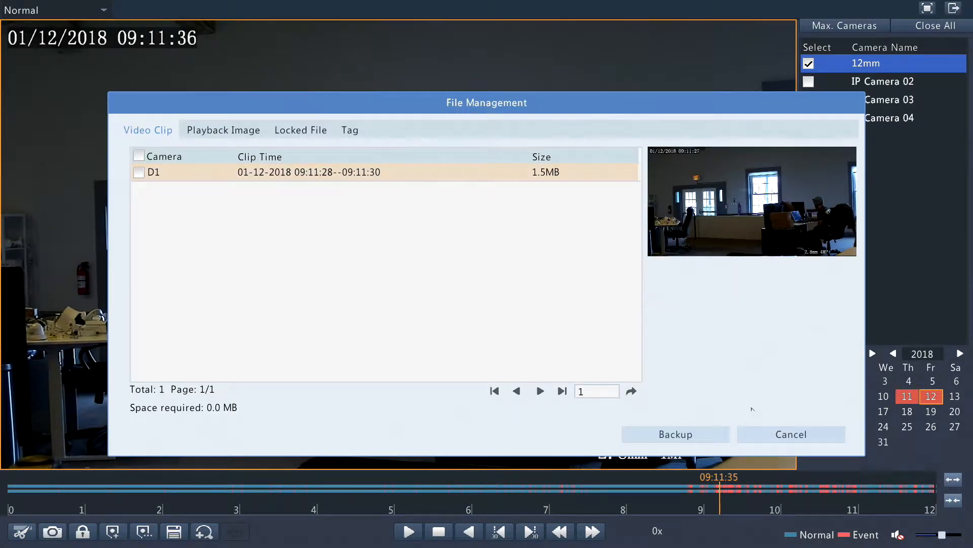
pyautogui.click(790, 428)
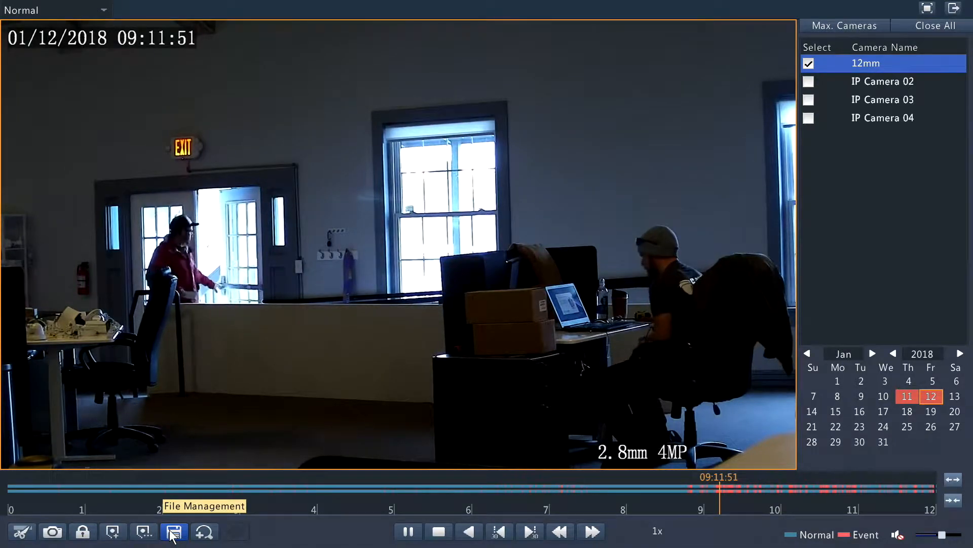
# Step: Examine the exit sign and door area of the recording with digital zoom, and leave the zoomed view
pyautogui.click(203, 532)
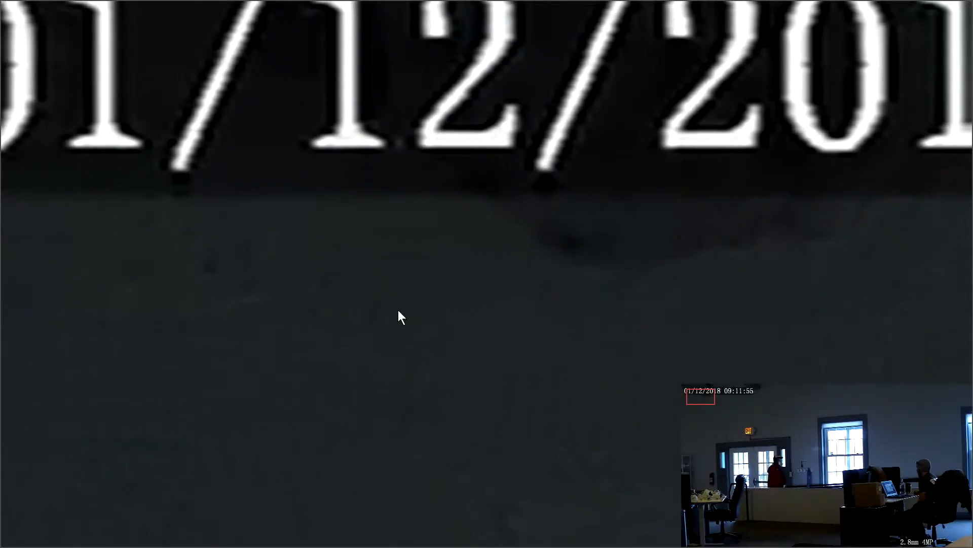
pyautogui.moveTo(711, 430); pyautogui.dragTo(791, 478)
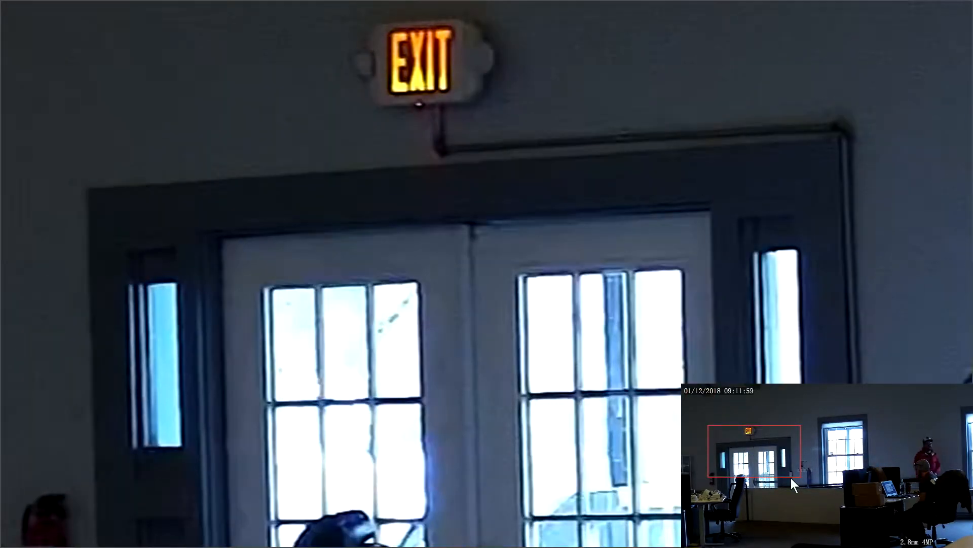
pyautogui.rightClick(777, 466)
pyautogui.click(777, 466)
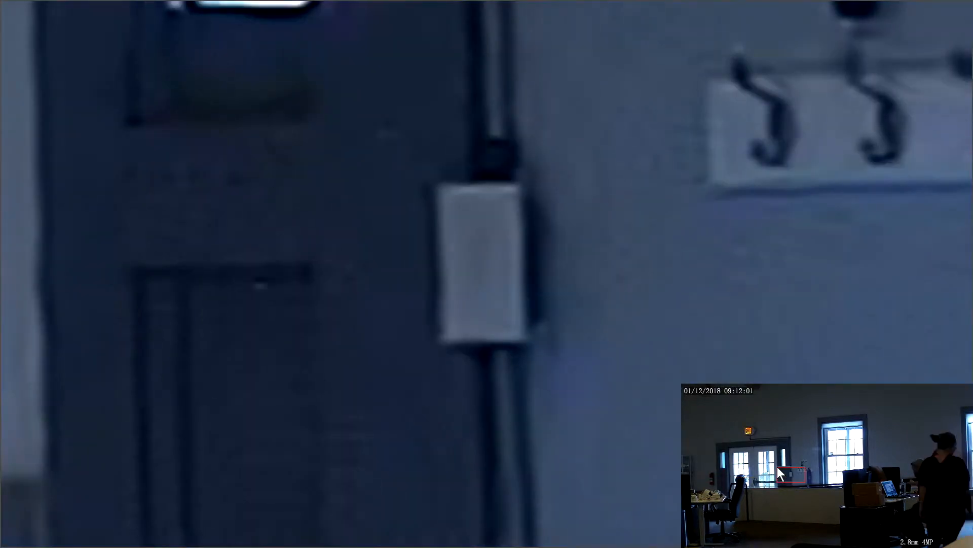
pyautogui.click(749, 436)
pyautogui.click(746, 430)
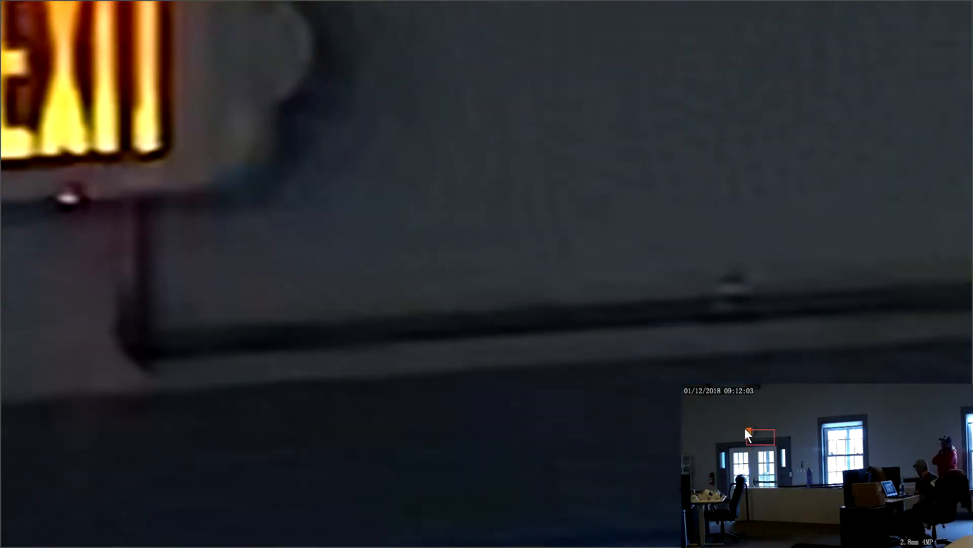
pyautogui.click(745, 426)
pyautogui.rightClick(752, 433)
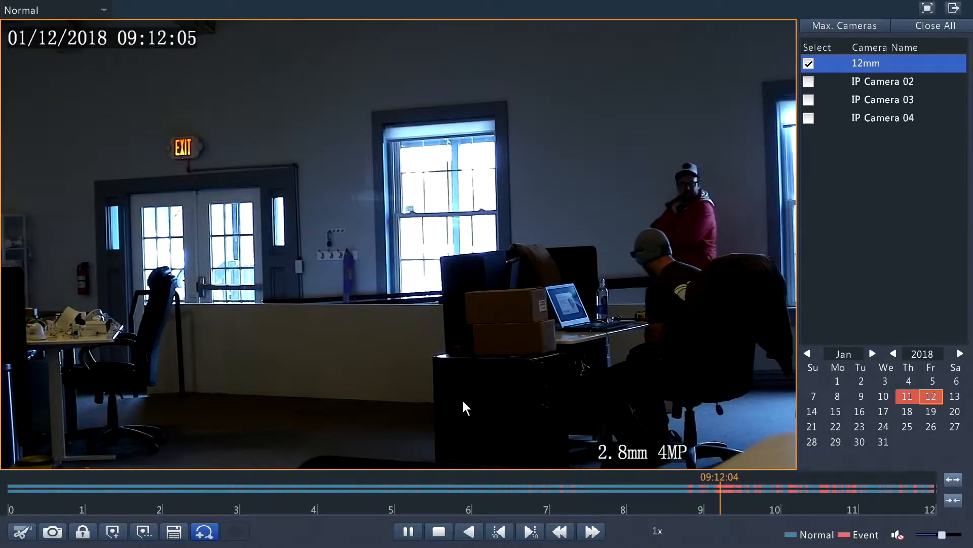
# Step: Pause and resume the playback, and skip it 30 seconds back and 30 seconds forward
pyautogui.click(408, 532)
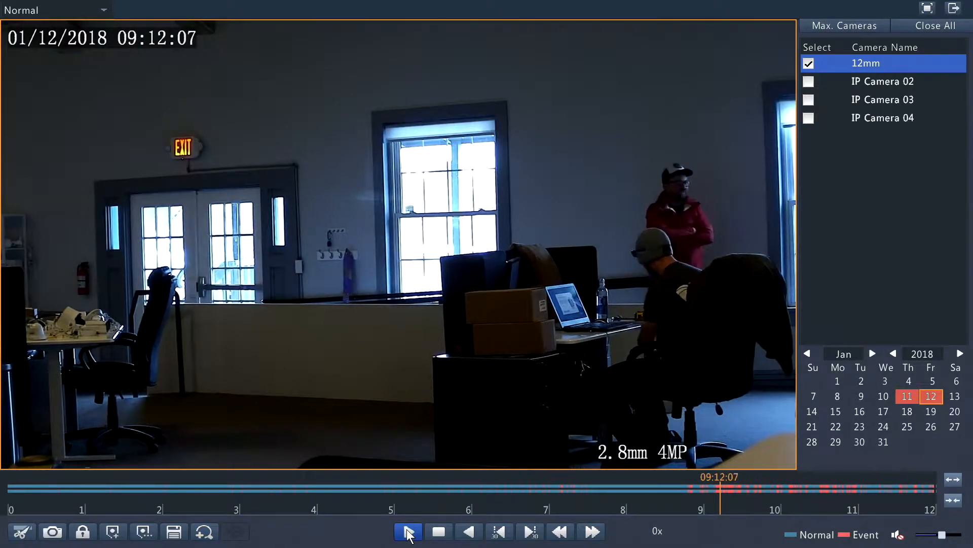
pyautogui.click(409, 532)
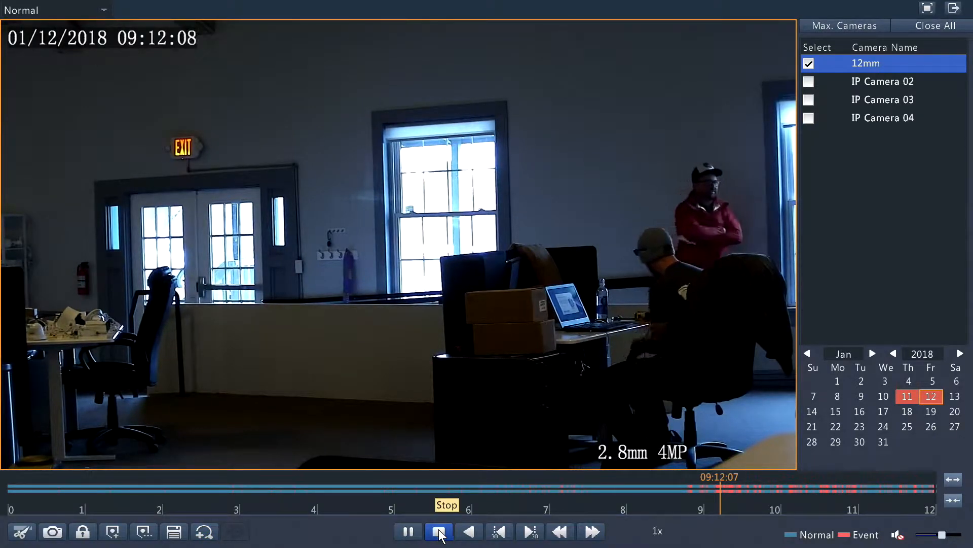
pyautogui.click(499, 532)
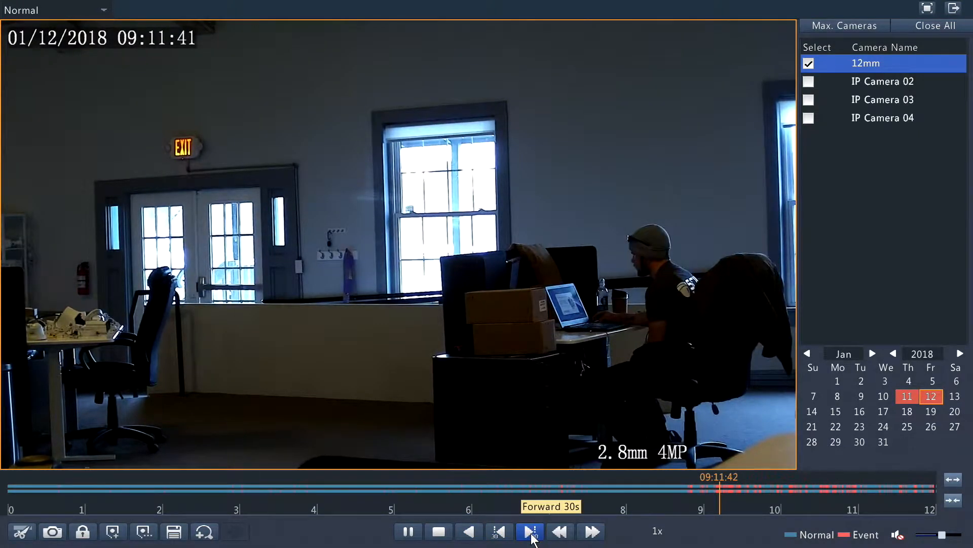
pyautogui.click(531, 532)
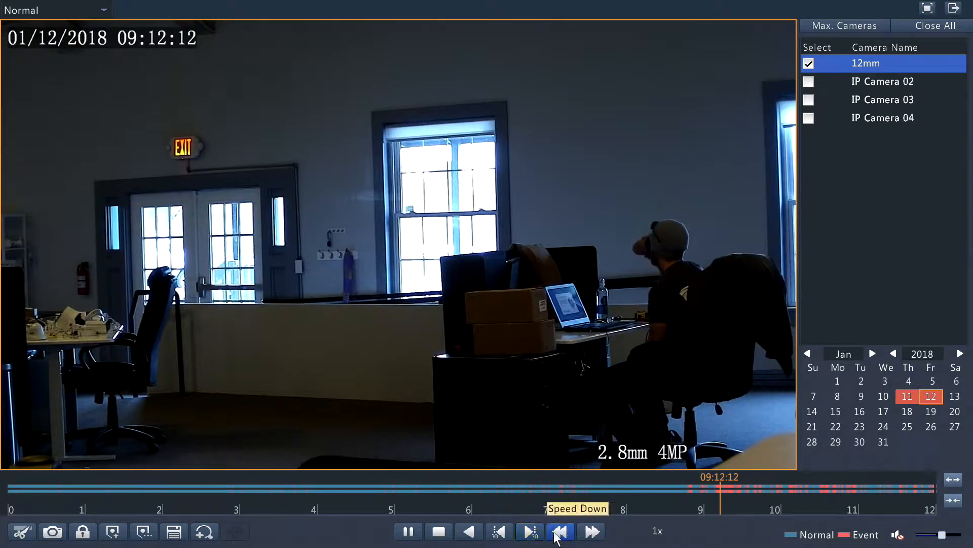
# Step: Speed the playback up to 256x
pyautogui.click(591, 531)
pyautogui.click(591, 531)
pyautogui.click(591, 531)
pyautogui.click(592, 531)
pyautogui.click(591, 531)
pyautogui.click(591, 531)
pyautogui.click(591, 530)
pyautogui.click(591, 531)
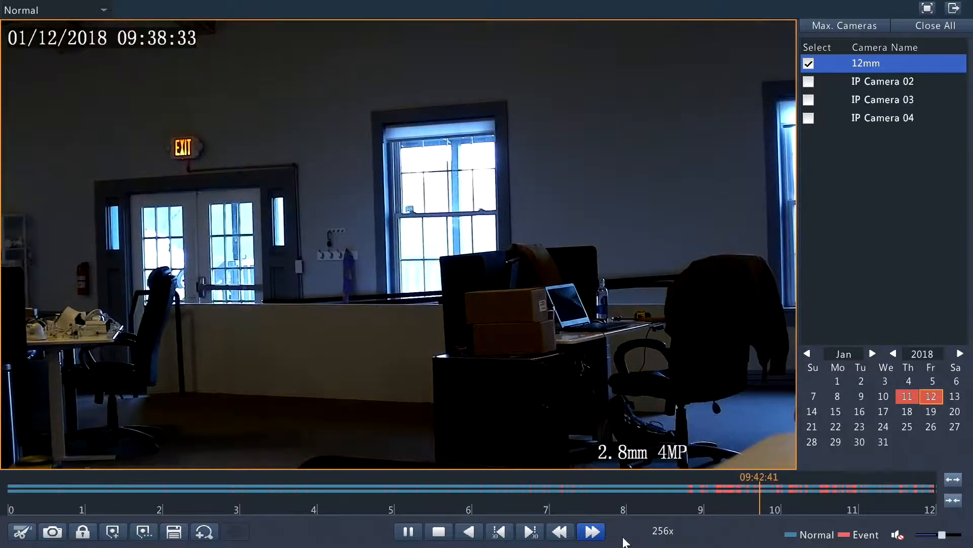
# Step: Slow the playback down to 1x and seek back to shortly after 09:00 on the timeline
pyautogui.click(561, 530)
pyautogui.click(561, 531)
pyautogui.click(561, 531)
pyautogui.click(563, 532)
pyautogui.click(564, 533)
pyautogui.click(566, 533)
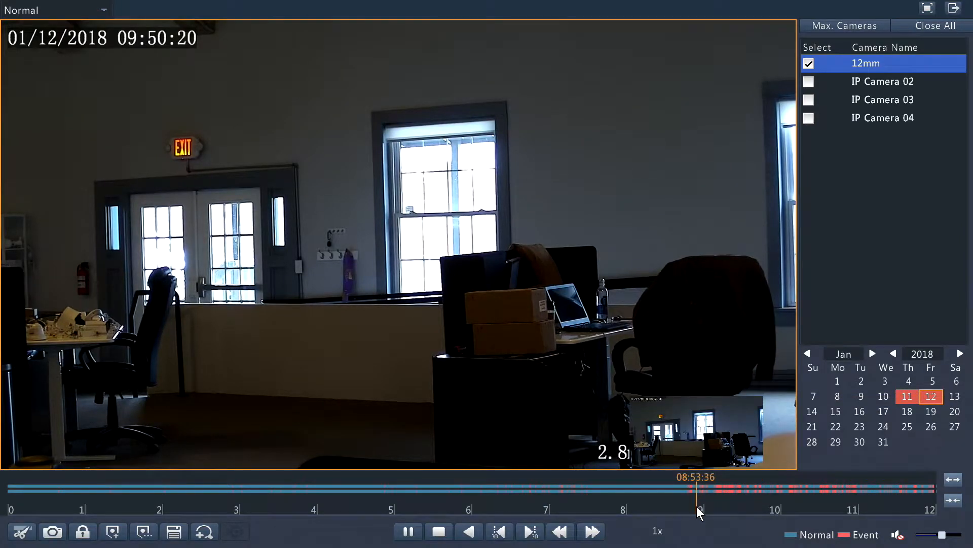
pyautogui.click(723, 503)
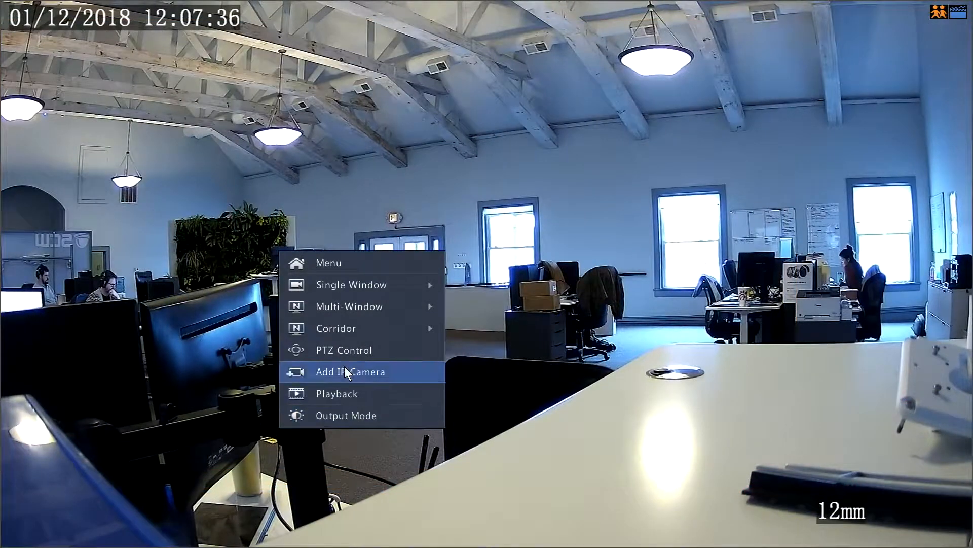
# Step: Open the main menu and view the search options for recording backup and image backup
pyautogui.click(342, 267)
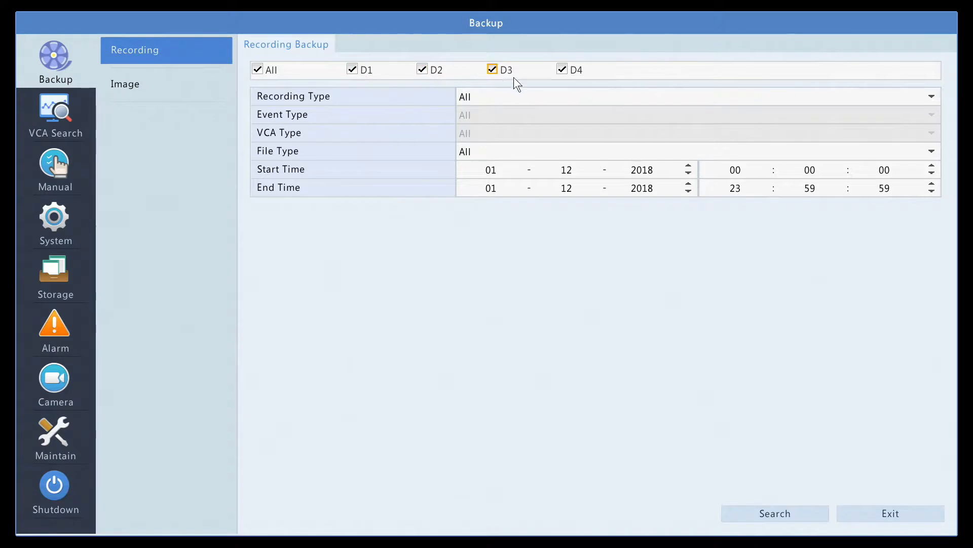
pyautogui.click(185, 94)
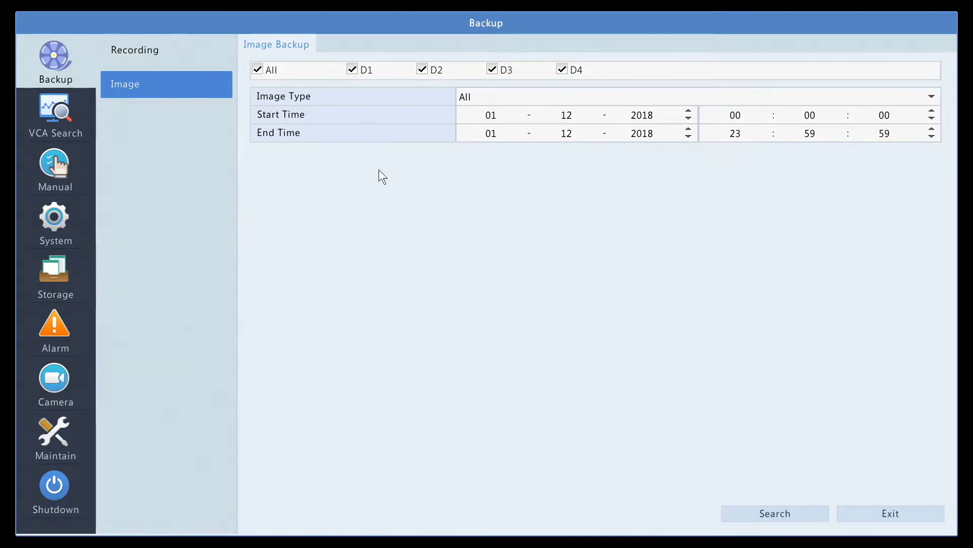
# Step: Run a VCA face search on all cameras for the whole day of 01-12-2018
pyautogui.click(71, 116)
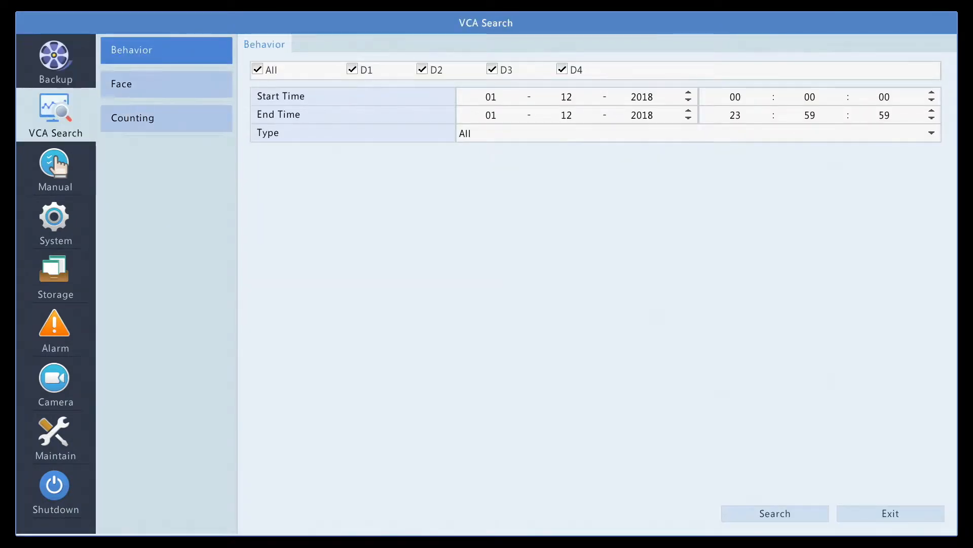
pyautogui.click(174, 88)
pyautogui.click(785, 513)
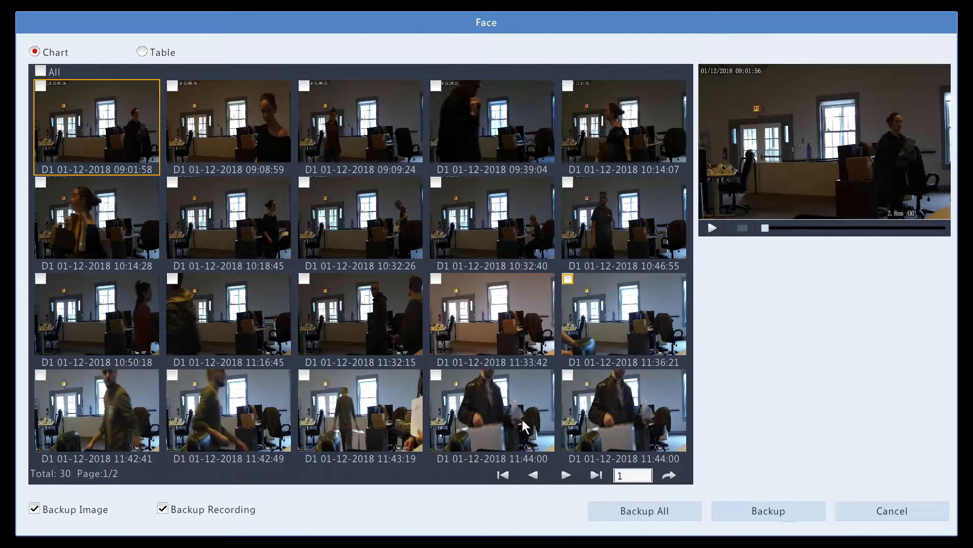
# Step: Play the recording of the first D1 face detection at 11:44:00, and leave the search results
pyautogui.click(522, 419)
pyautogui.click(711, 228)
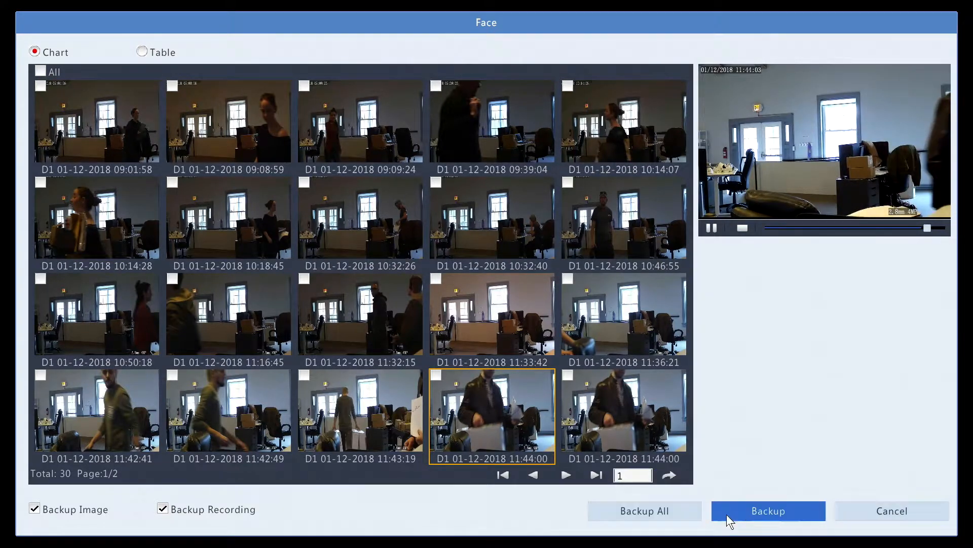
pyautogui.click(857, 513)
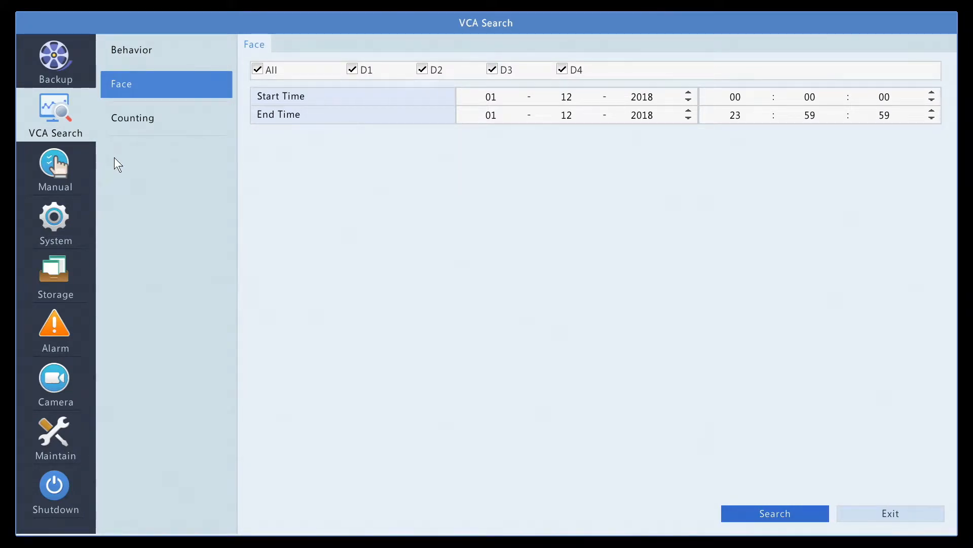
# Step: View the manual recording and manual snapshot settings
pyautogui.click(74, 159)
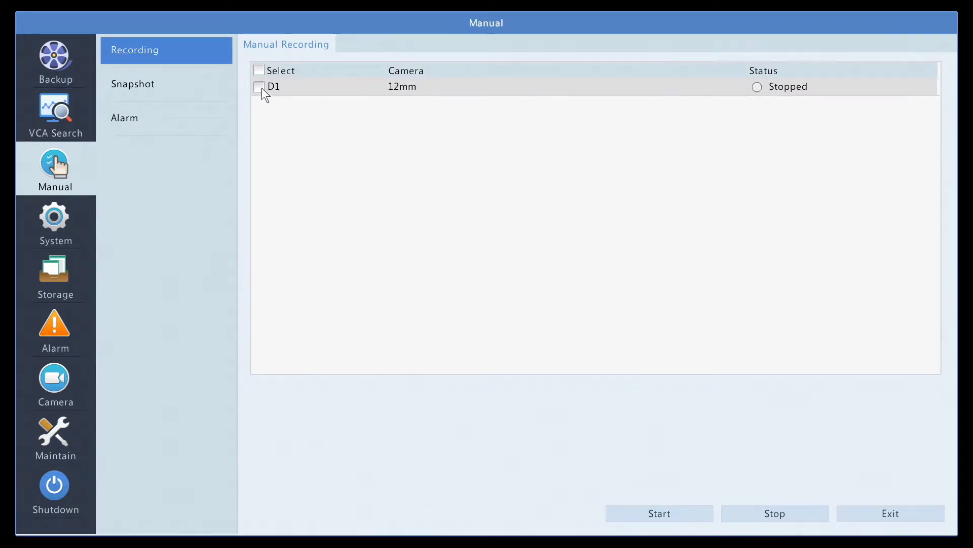
pyautogui.click(194, 87)
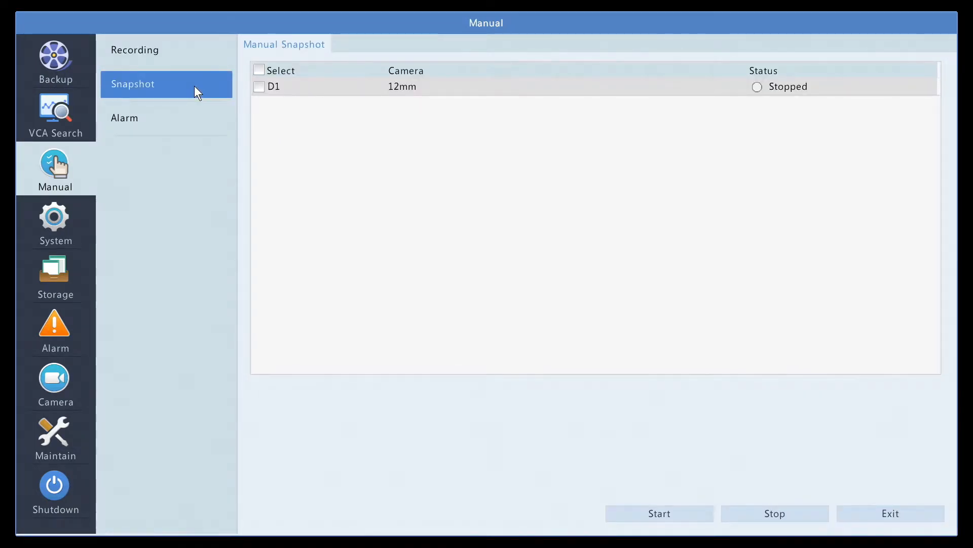
# Step: Review the system's basic setup, preview layout, time and DST settings
pyautogui.click(60, 218)
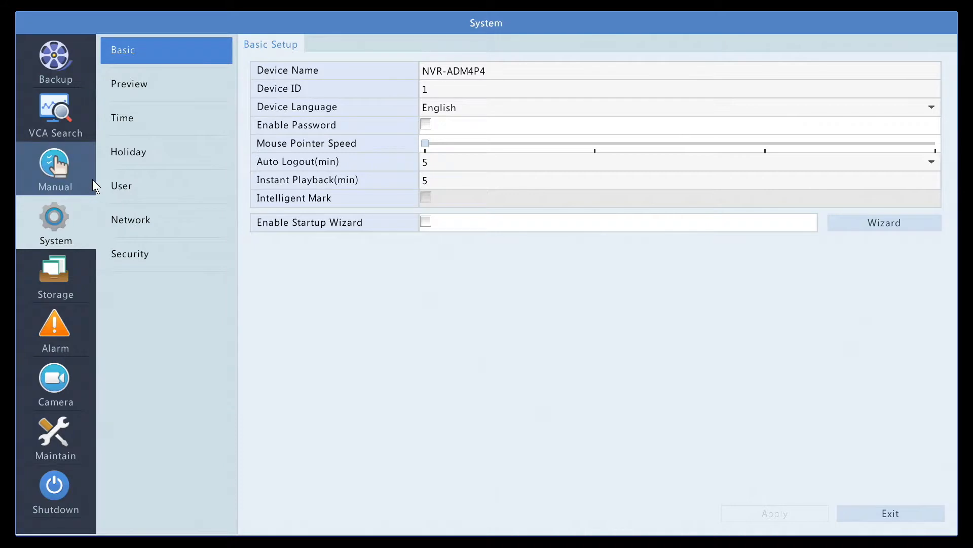
pyautogui.click(151, 84)
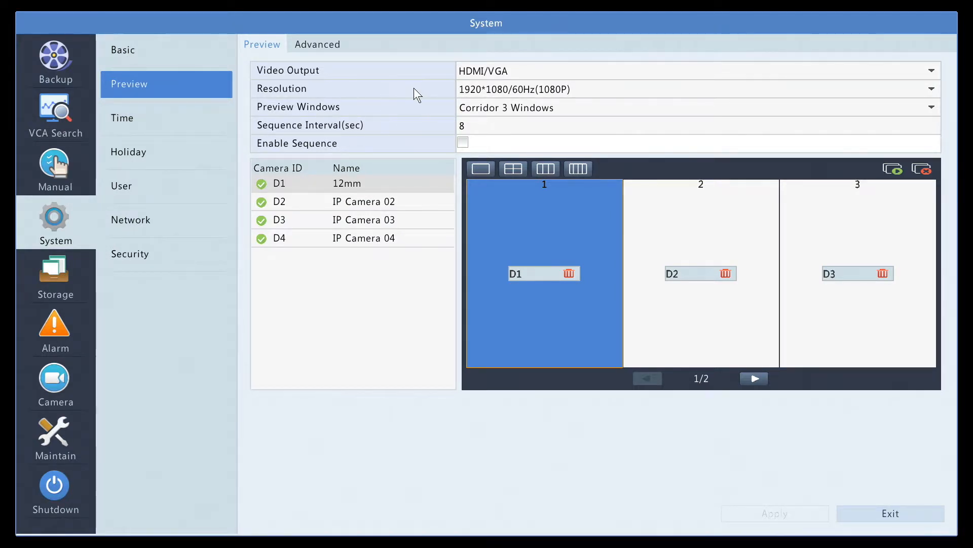
pyautogui.click(183, 119)
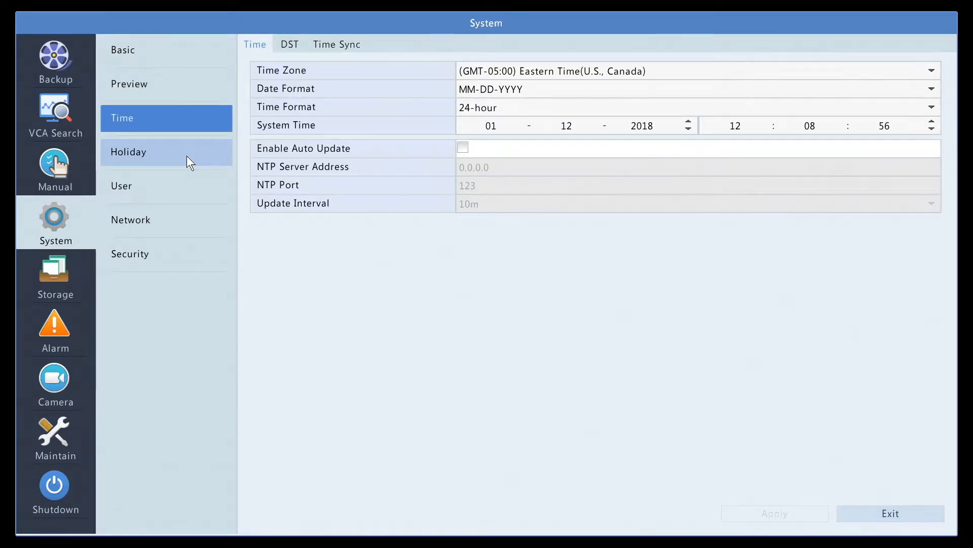
pyautogui.click(290, 44)
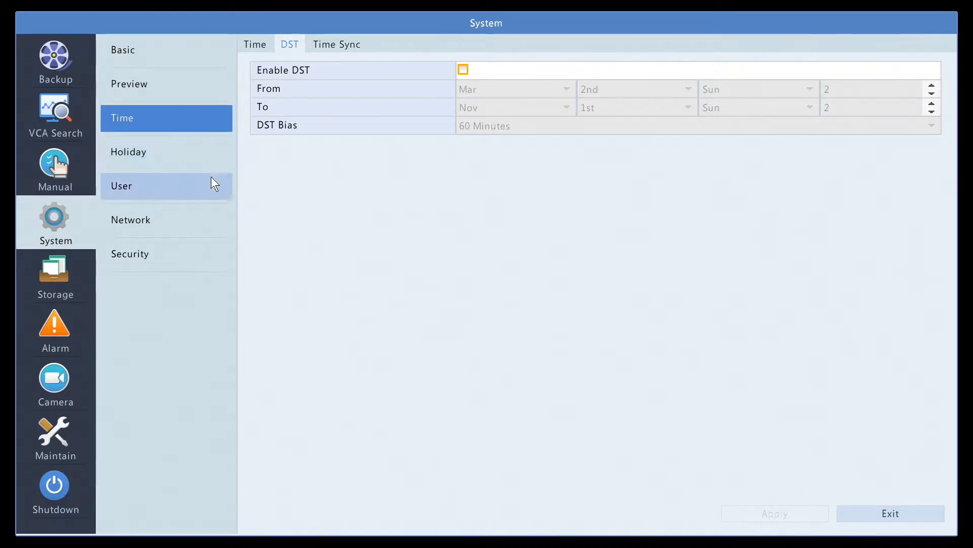
# Step: Start adding an Operator user, exclude camera D1 from the PTZ Control permission, and discard the new user
pyautogui.click(212, 195)
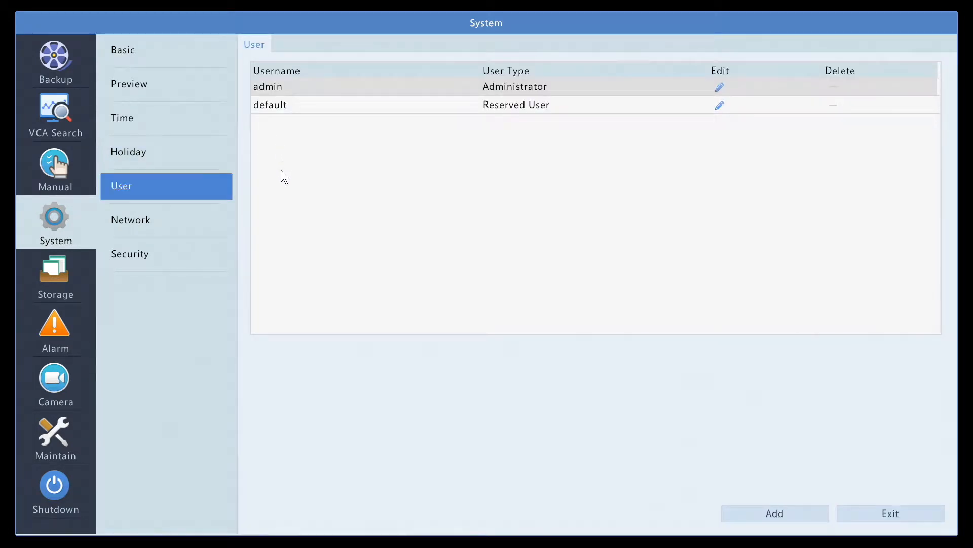
pyautogui.click(759, 514)
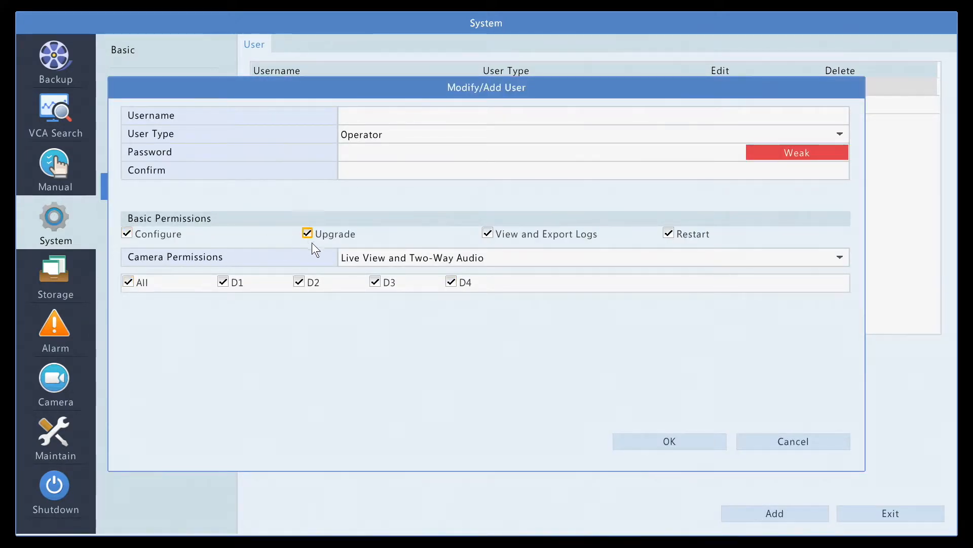
pyautogui.click(431, 257)
pyautogui.click(414, 288)
pyautogui.click(242, 277)
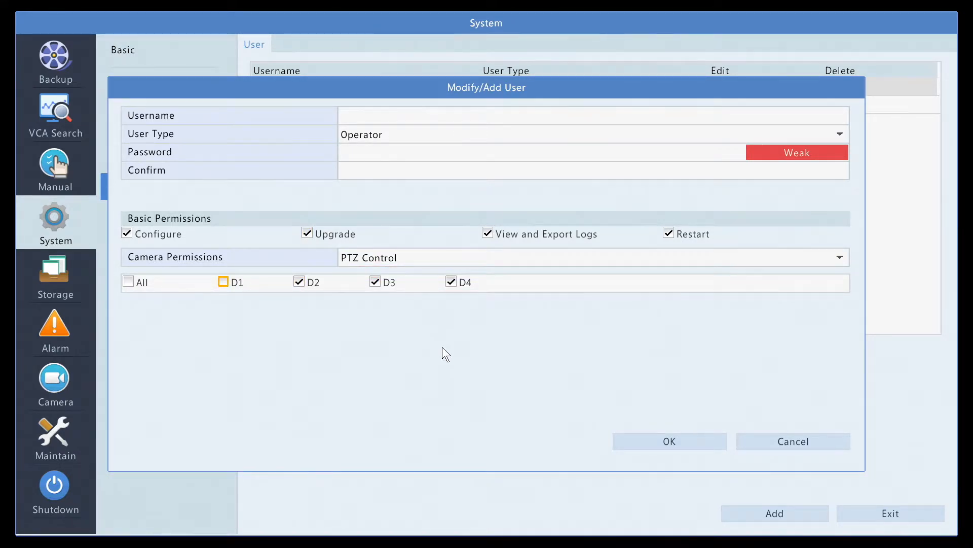
pyautogui.click(761, 442)
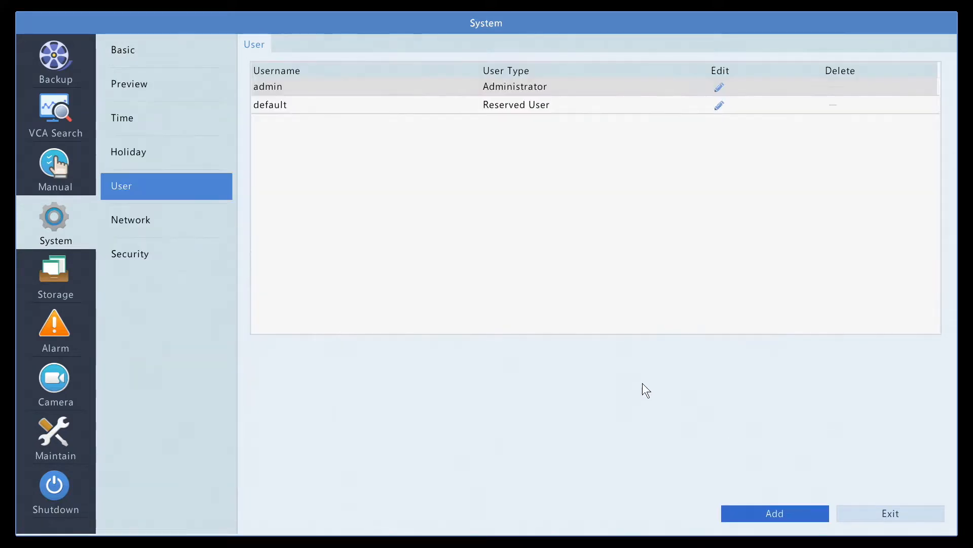
# Step: Review the network settings for TCP/IP, DDNS, port mapping, email and FTP
pyautogui.click(211, 213)
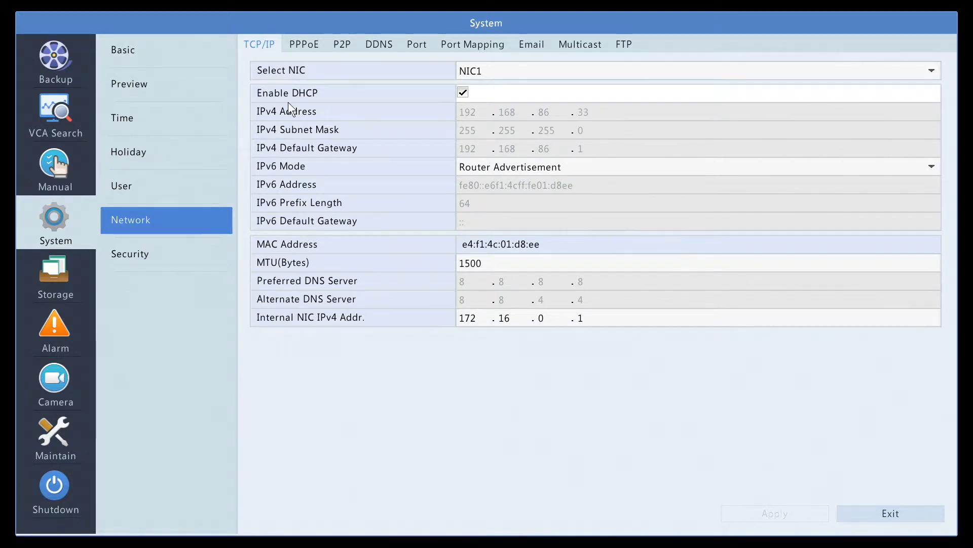
pyautogui.click(381, 43)
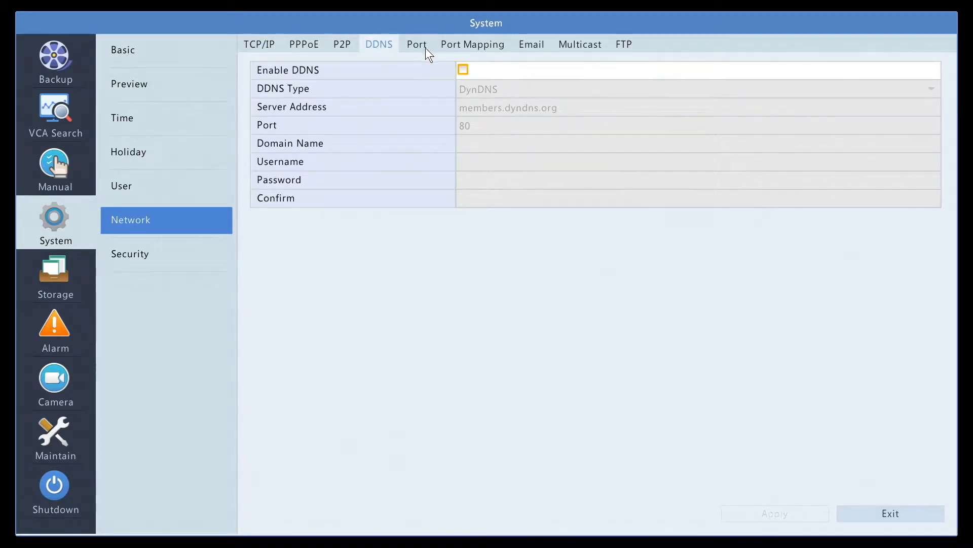
pyautogui.click(469, 44)
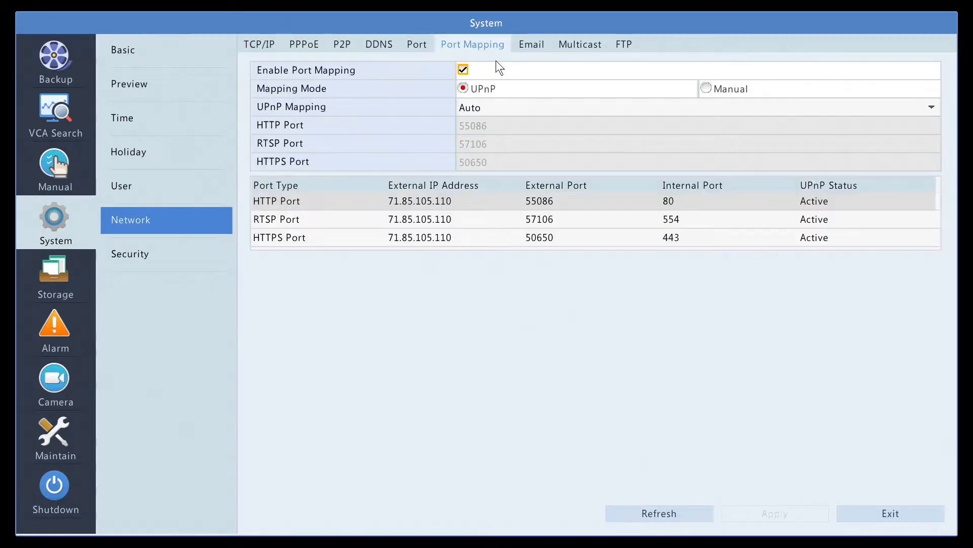
pyautogui.click(533, 40)
pyautogui.click(621, 43)
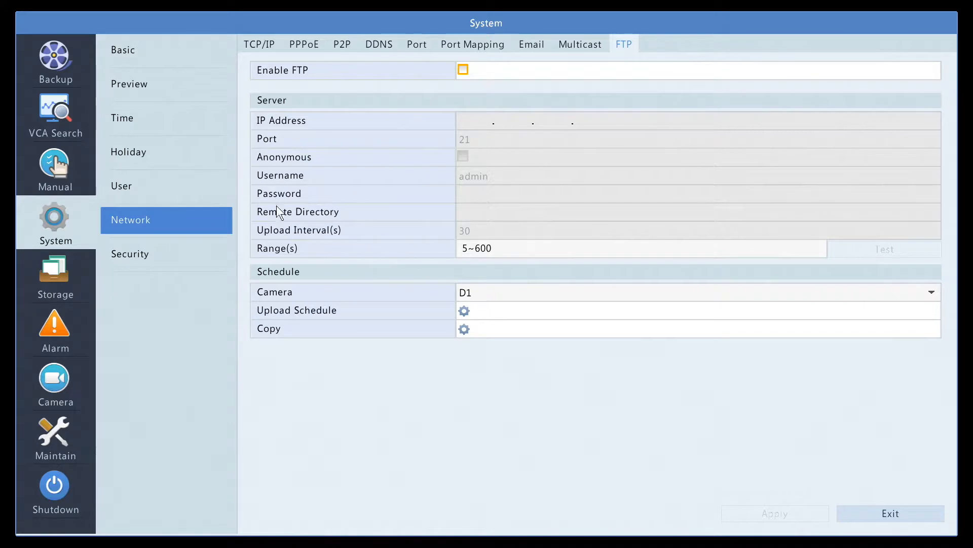
# Step: Enable IP Control in the security settings, check its available control types, and disable it again
pyautogui.click(207, 243)
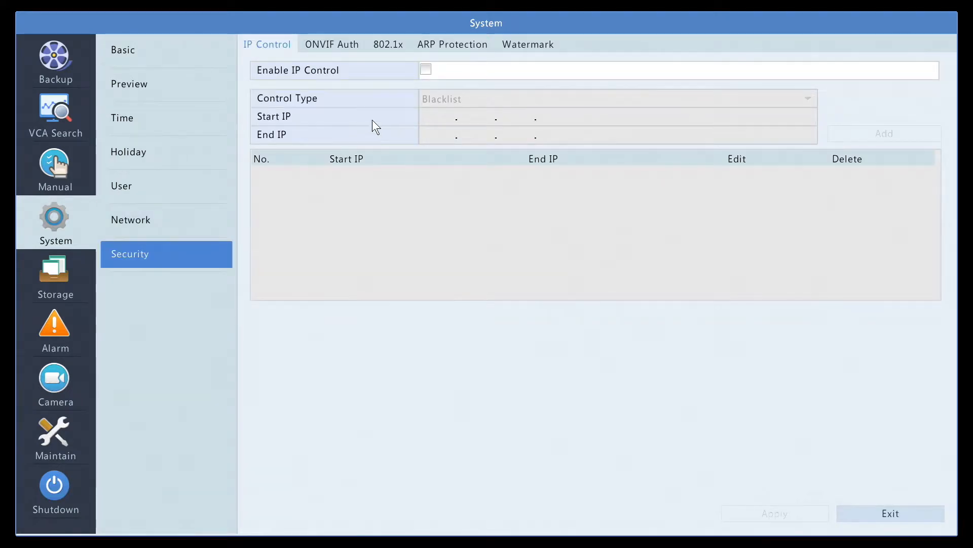
pyautogui.click(425, 71)
pyautogui.click(446, 101)
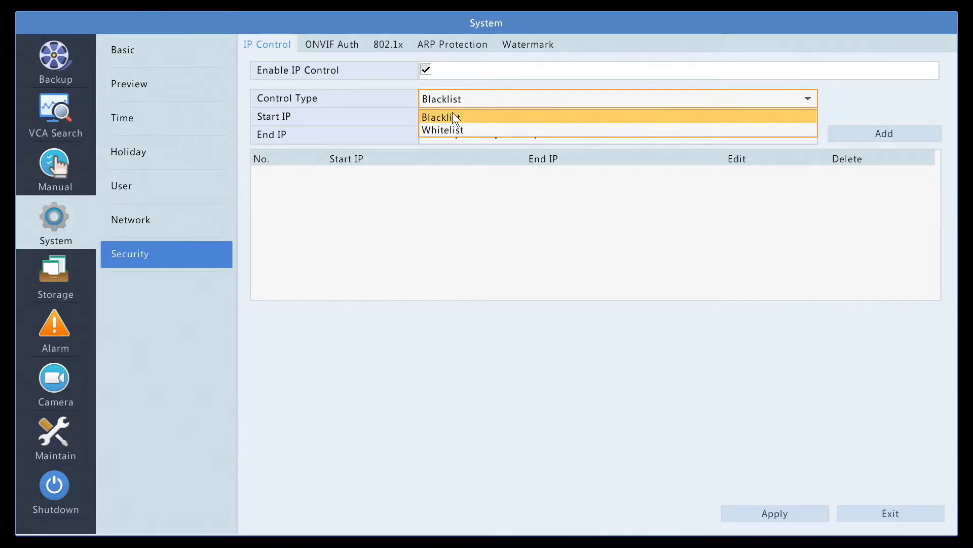
pyautogui.click(390, 107)
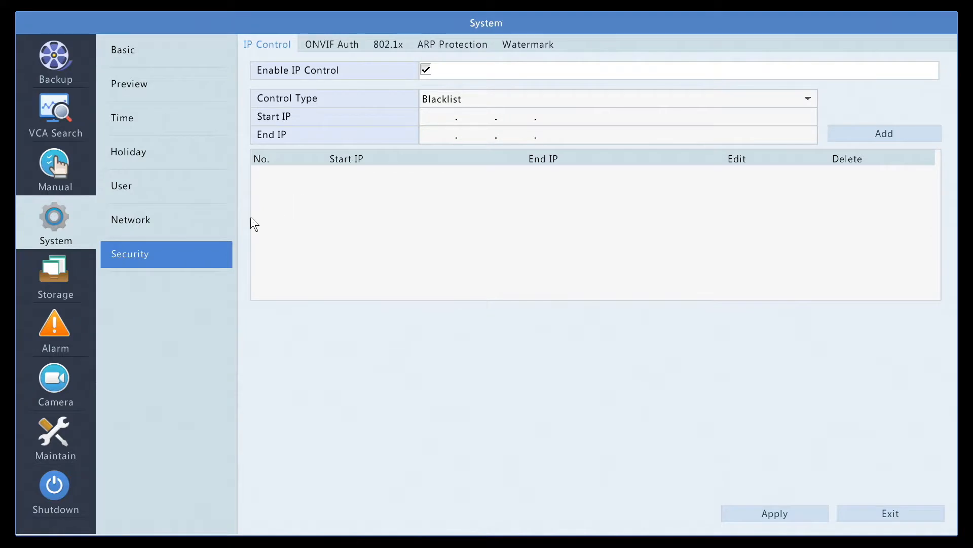
pyautogui.click(426, 70)
# Step: Set camera D1's recording schedule to Motion for all hours from Monday through Holiday, and apply it
pyautogui.click(80, 278)
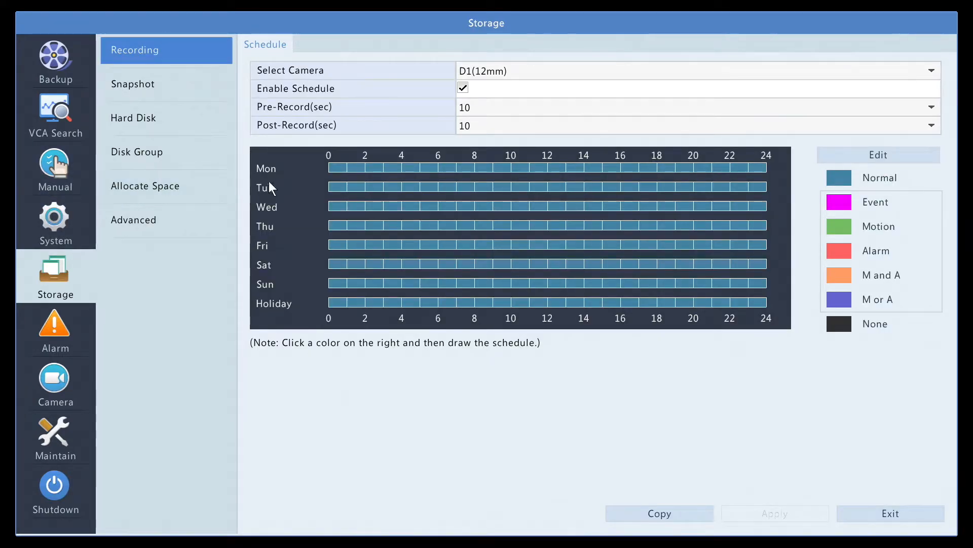
pyautogui.click(832, 227)
pyautogui.moveTo(763, 169)
pyautogui.mouseDown()
pyautogui.moveTo(588, 259)
pyautogui.moveTo(378, 302)
pyautogui.moveTo(324, 303)
pyautogui.mouseUp()
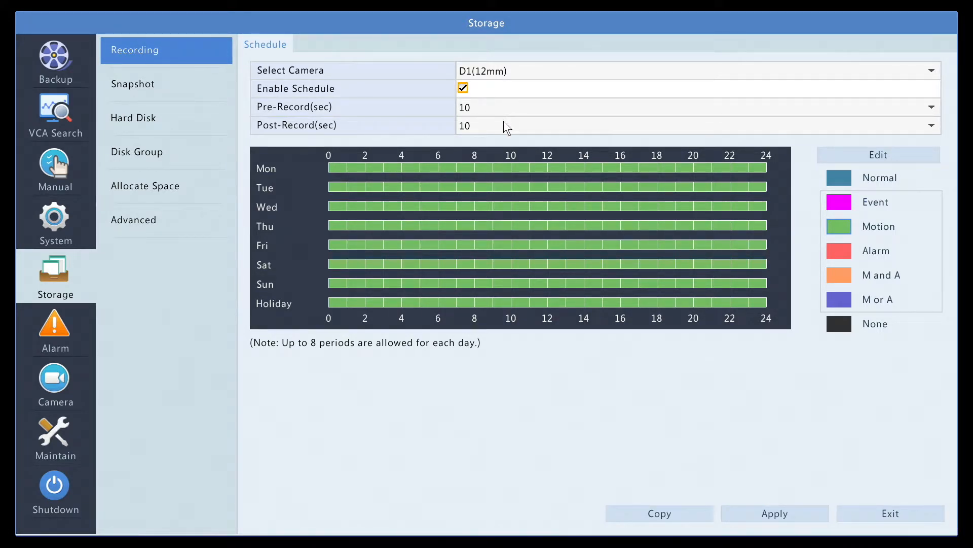
pyautogui.click(763, 515)
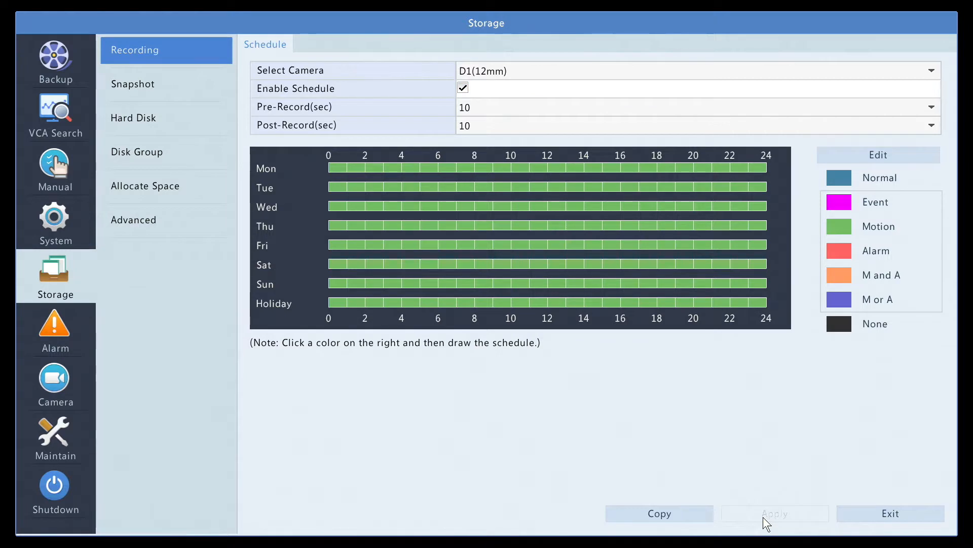
# Step: View the snapshot schedule, the hard disk list and the disk group setting
pyautogui.click(184, 84)
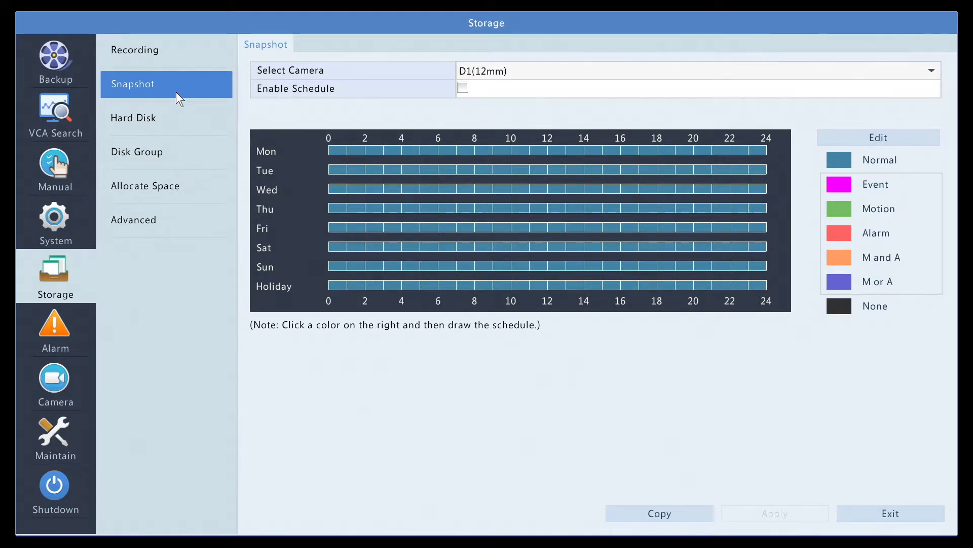
pyautogui.click(178, 118)
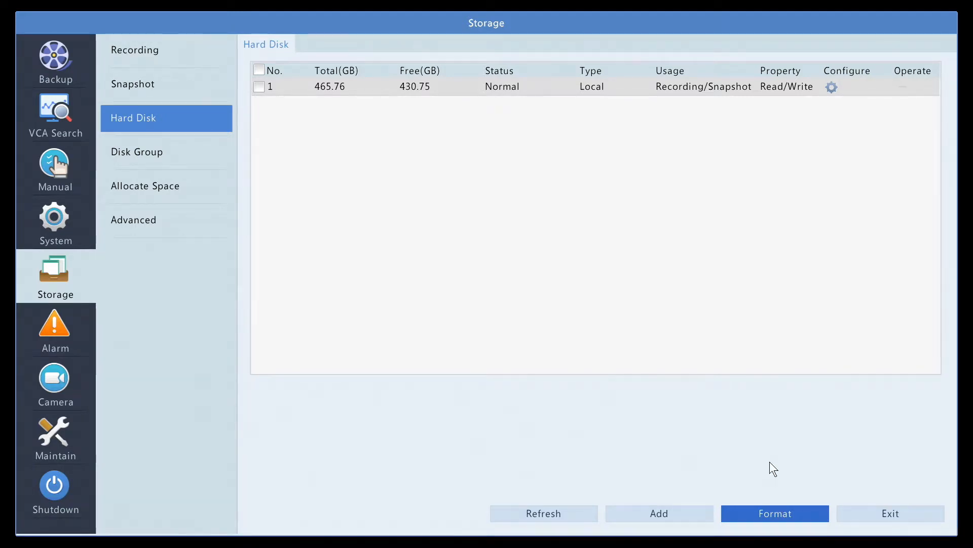
pyautogui.click(208, 151)
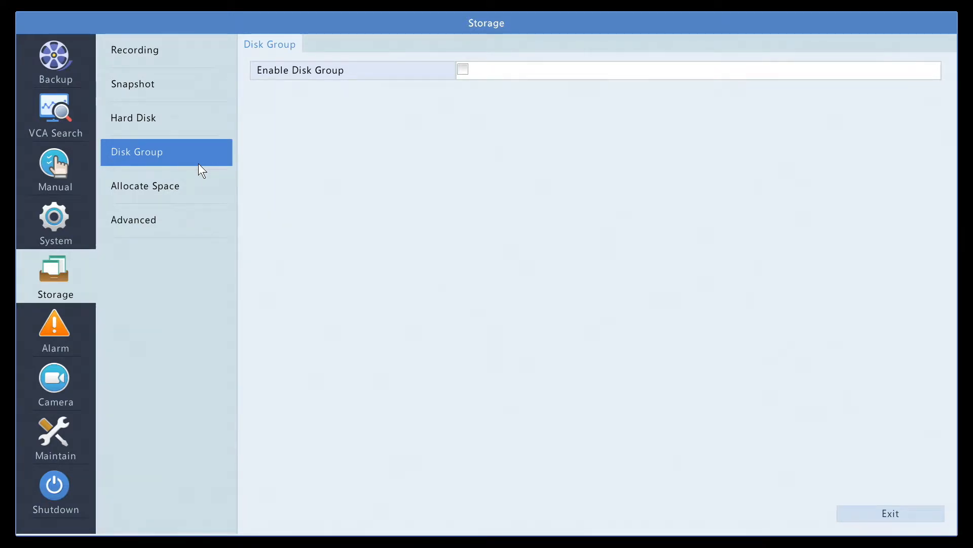
# Step: Set the maximum recording space allocated to camera D1 to 300 GB
pyautogui.click(183, 201)
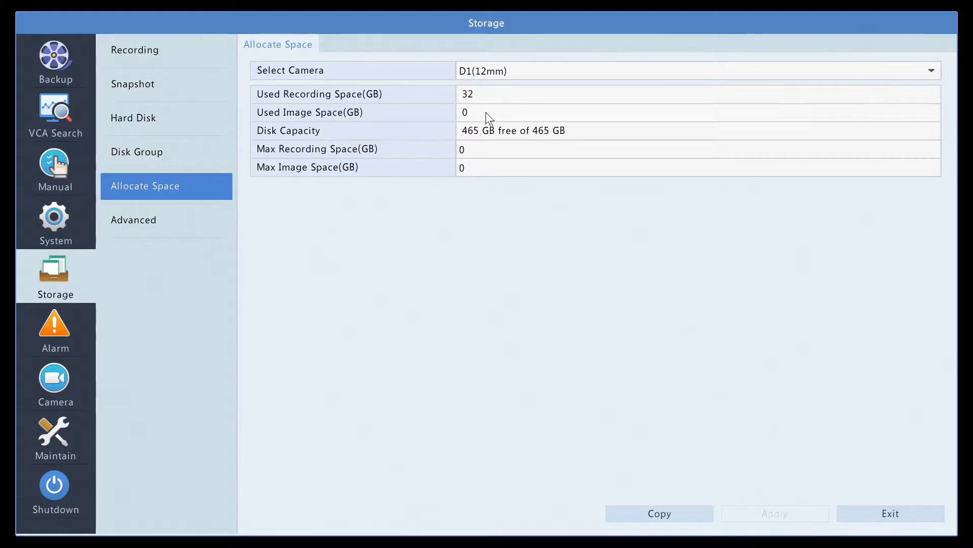
pyautogui.click(469, 150)
pyautogui.click(536, 211)
pyautogui.click(536, 169)
pyautogui.click(506, 210)
pyautogui.click(506, 210)
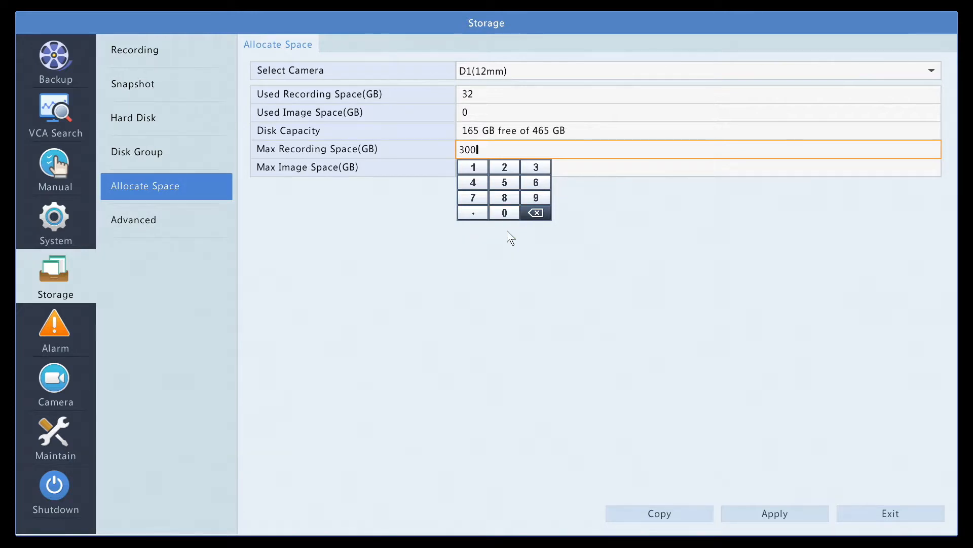
pyautogui.click(512, 252)
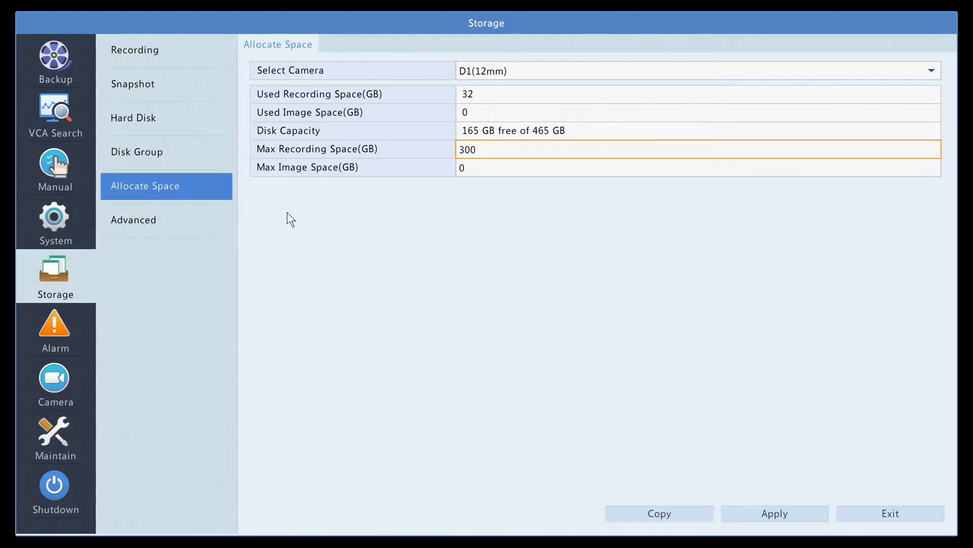
# Step: View the HDD-full behaviour, the alarm inputs and camera D1's motion detection settings
pyautogui.click(202, 208)
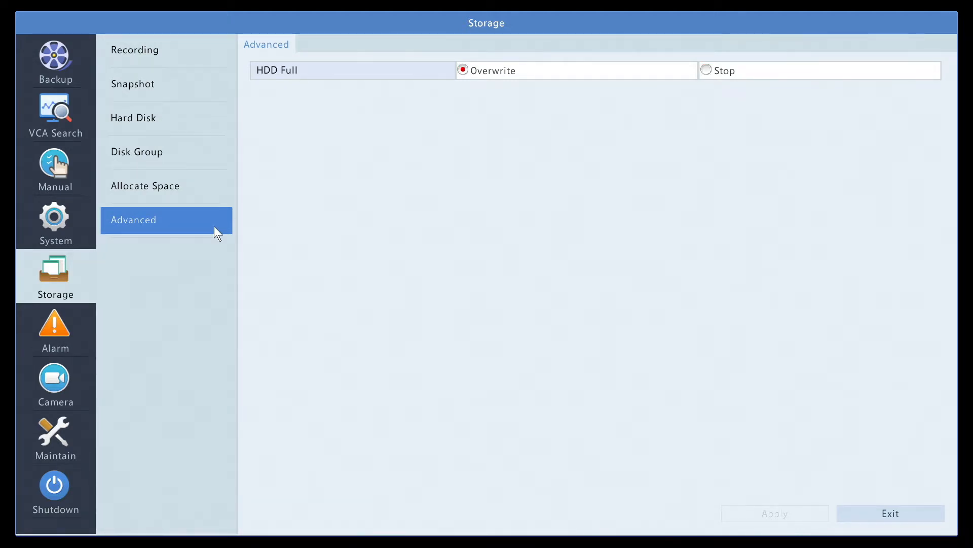
pyautogui.click(64, 338)
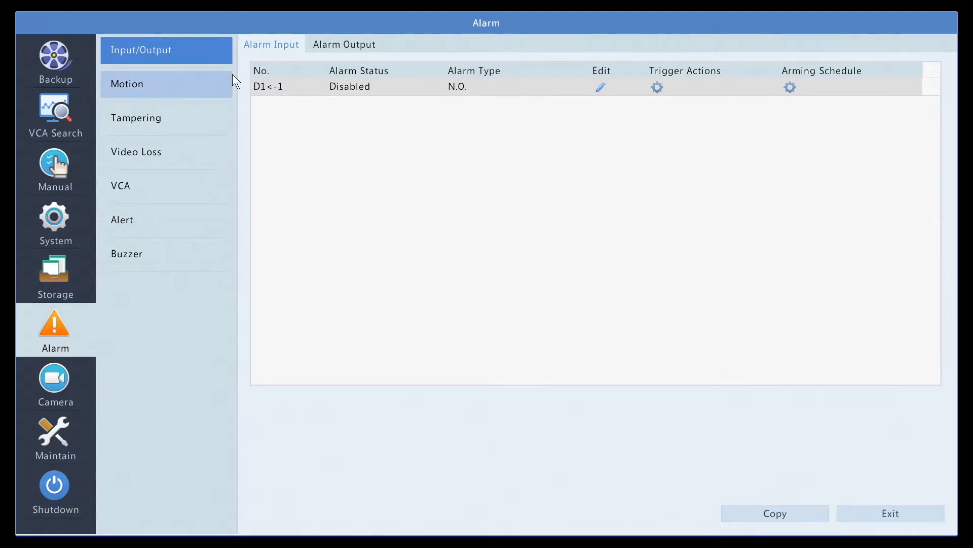
pyautogui.click(209, 76)
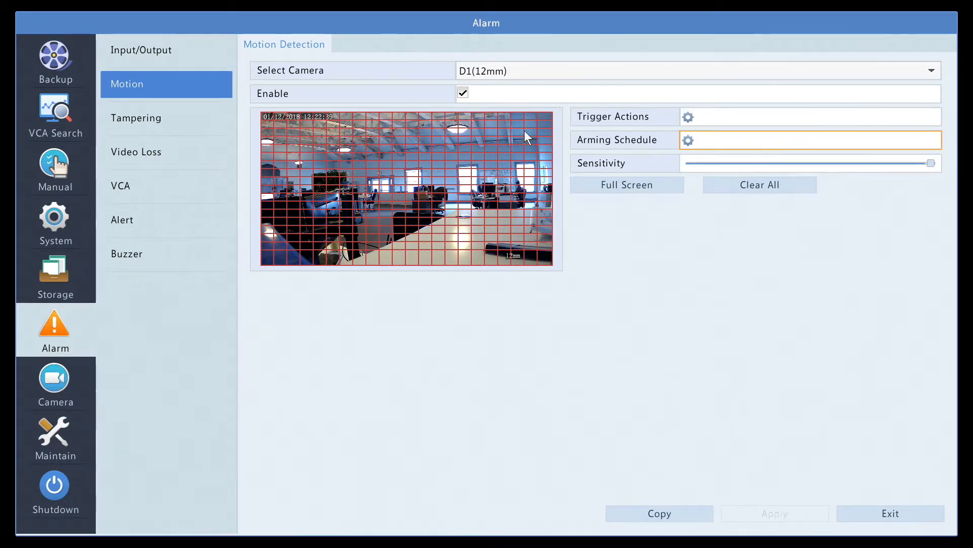
# Step: Remove the right third of the image from camera D1's motion detection area and lower the sensitivity to near its minimum
pyautogui.moveTo(540, 132); pyautogui.dragTo(539, 142)
pyautogui.moveTo(482, 241); pyautogui.dragTo(457, 260)
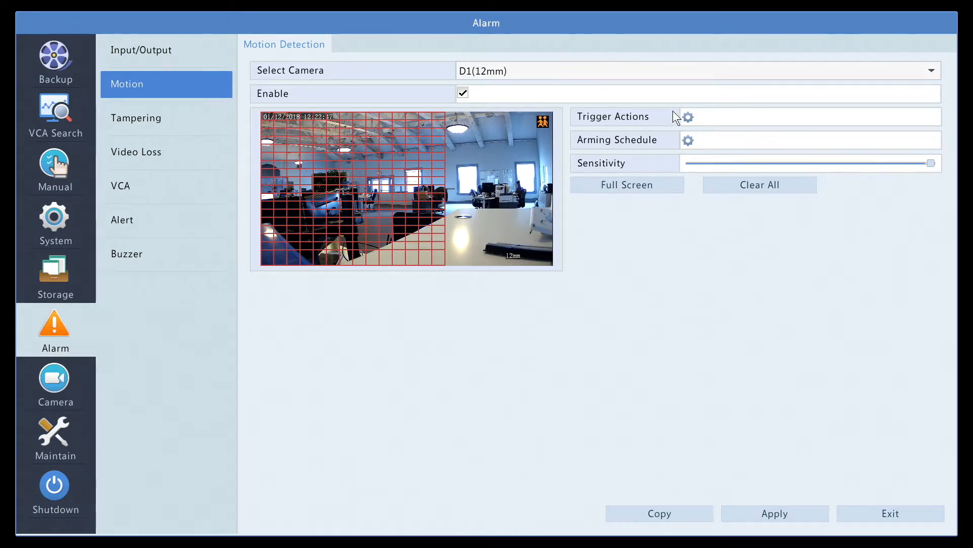
pyautogui.moveTo(833, 163); pyautogui.dragTo(712, 160)
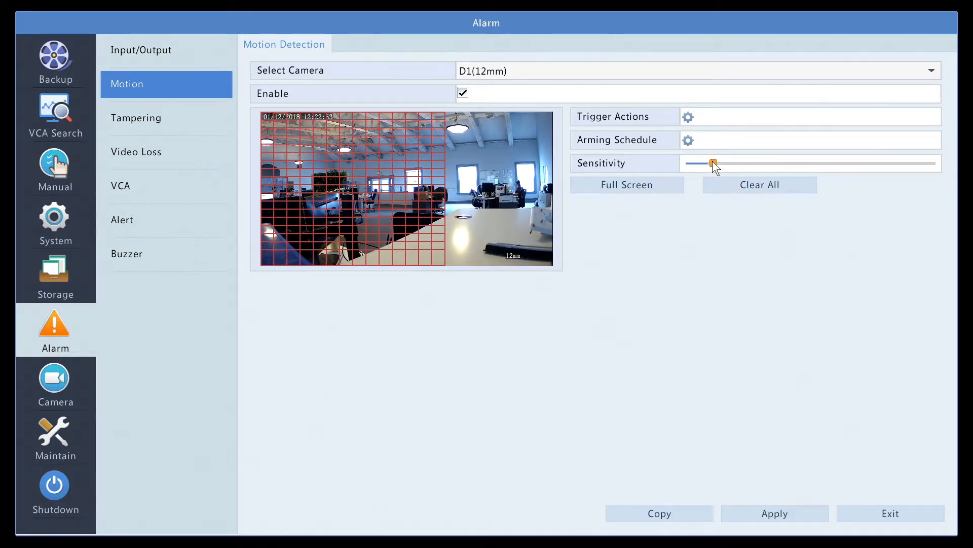
# Step: View the trigger actions for camera D1's motion detection and tampering detection, including the tampering alarm output
pyautogui.click(690, 119)
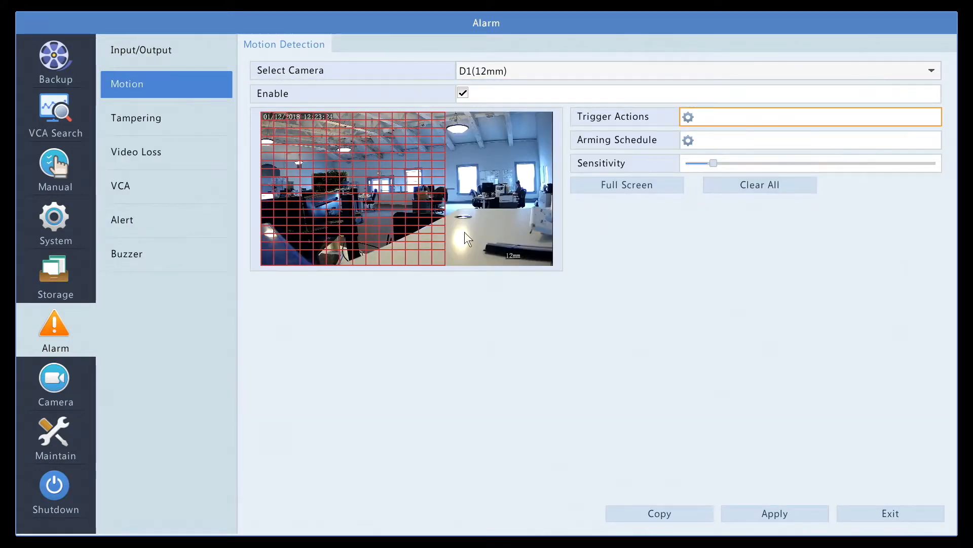
pyautogui.click(214, 114)
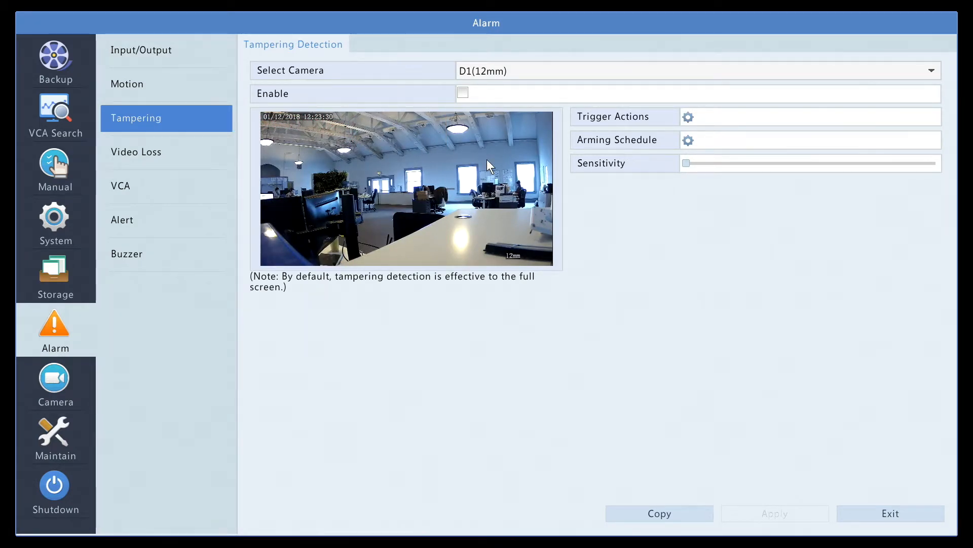
pyautogui.click(688, 118)
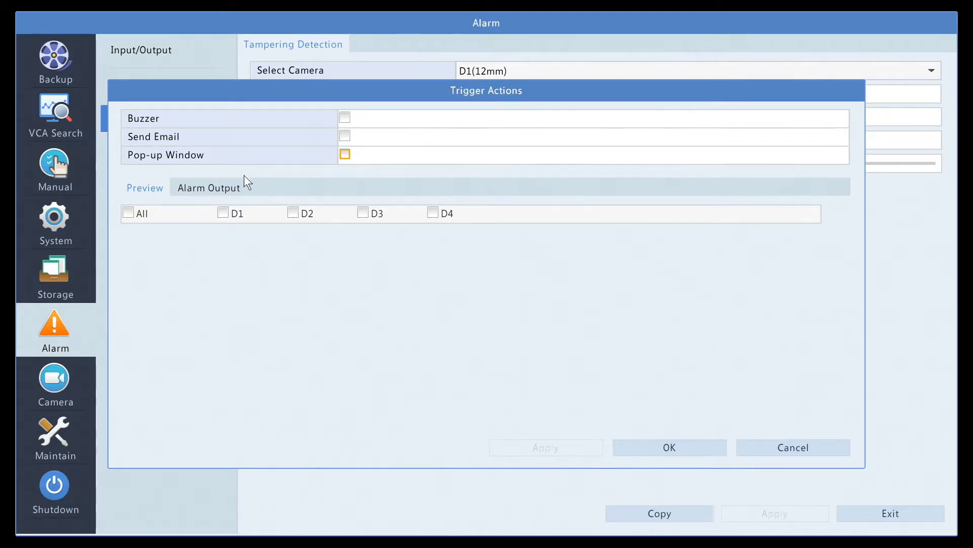
pyautogui.click(238, 187)
pyautogui.click(776, 446)
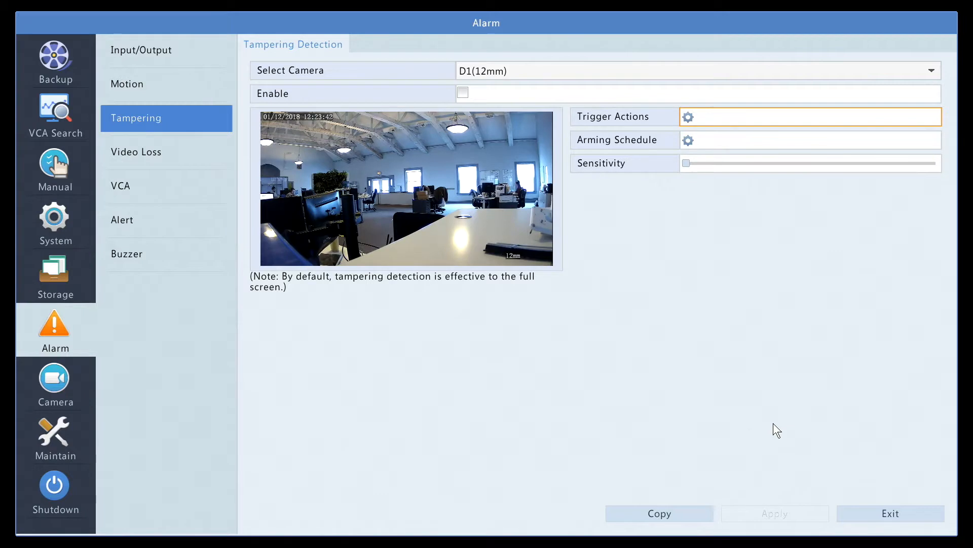
# Step: View the video loss settings, the basic VCA settings and camera D1's face detection with its trigger actions
pyautogui.click(231, 167)
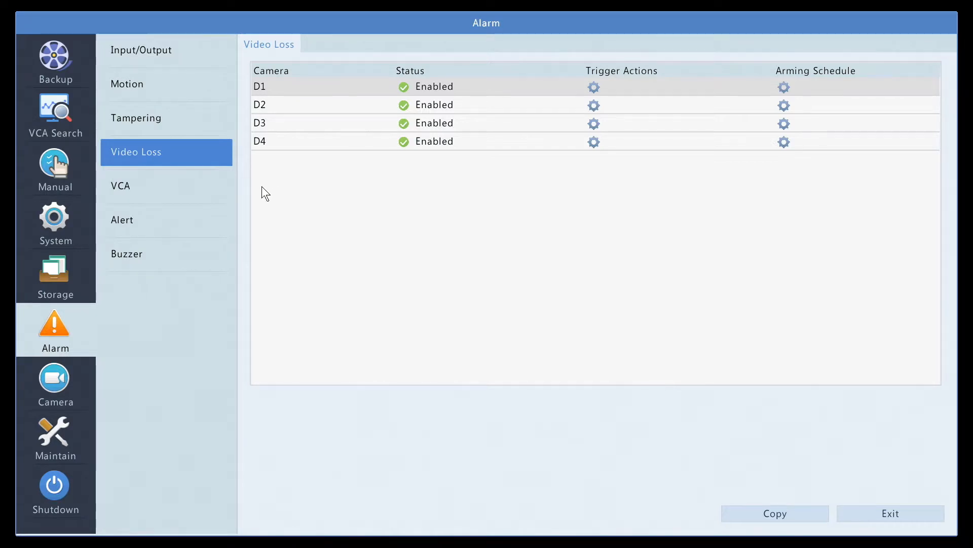
pyautogui.click(201, 187)
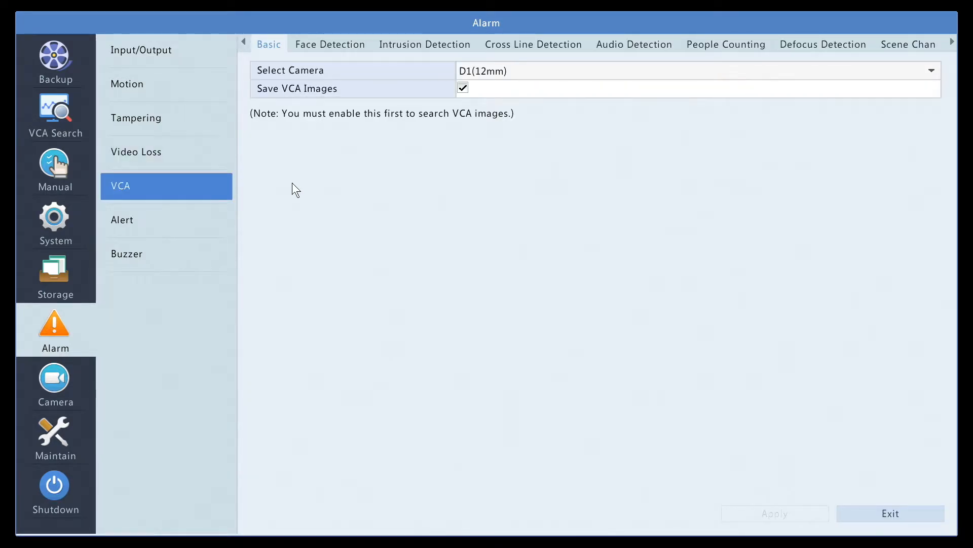
pyautogui.click(330, 52)
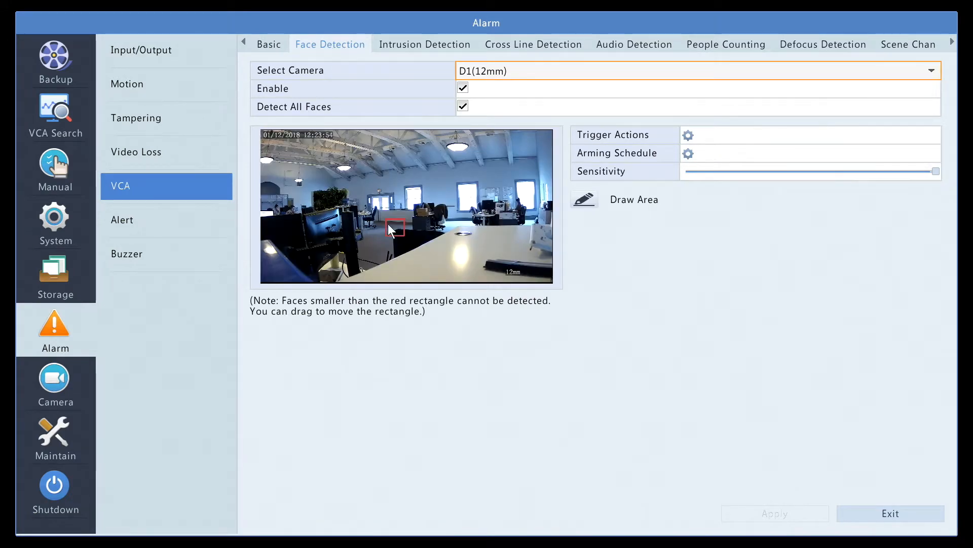
pyautogui.click(395, 234)
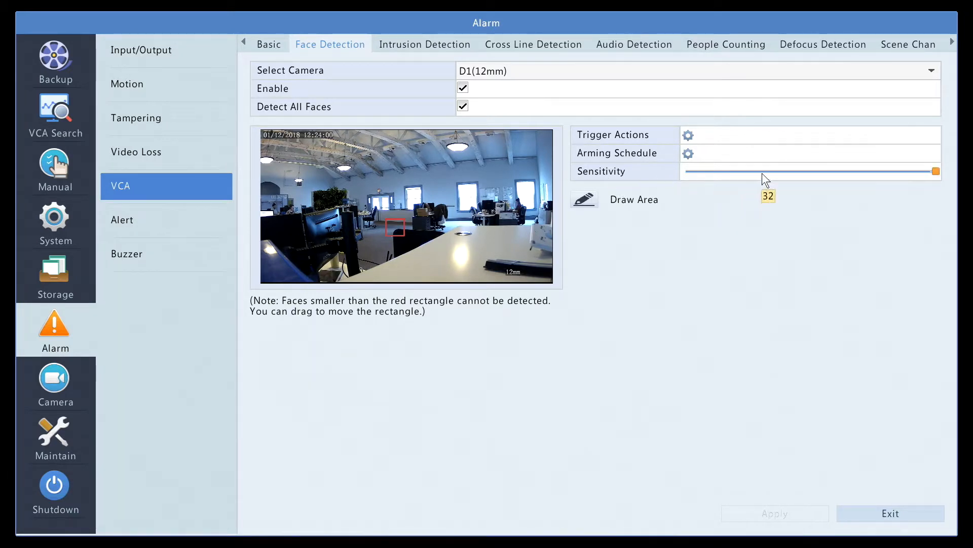
pyautogui.click(694, 134)
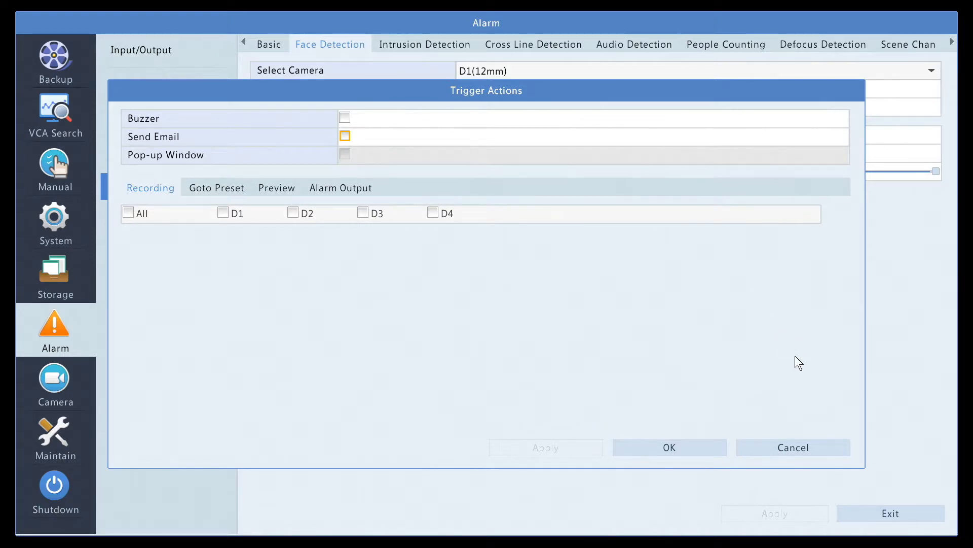
pyautogui.click(831, 452)
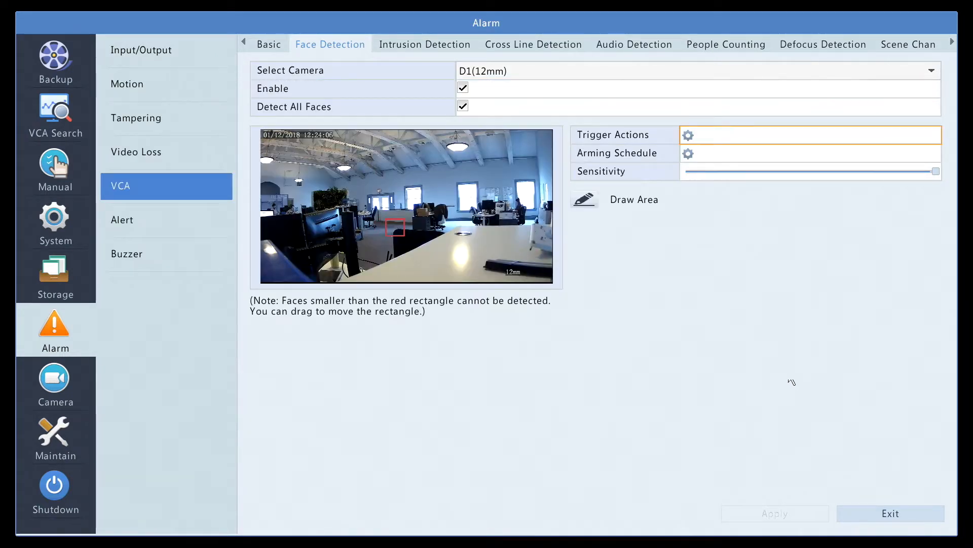
# Step: View camera D1's intrusion, cross line, audio, people counting, defocus and scene change detection settings
pyautogui.click(452, 45)
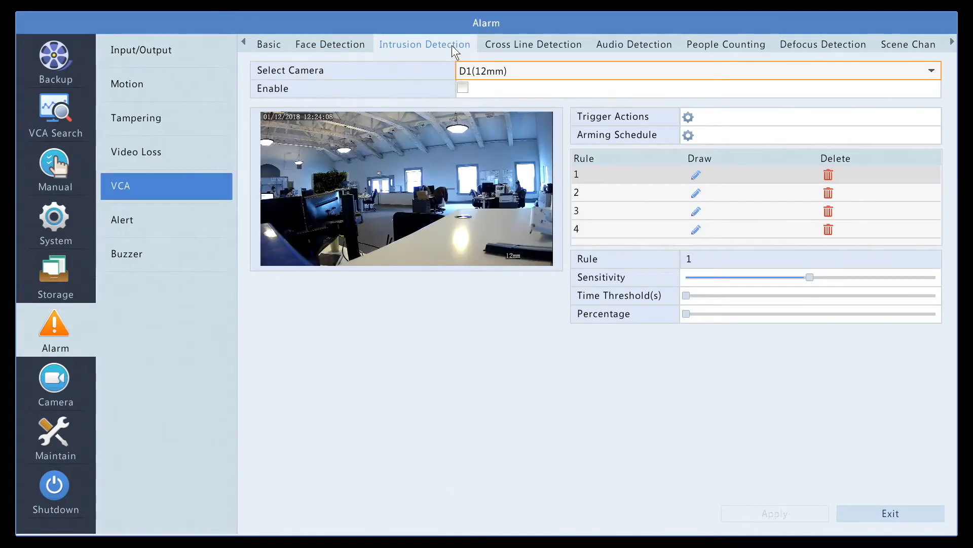
pyautogui.click(516, 44)
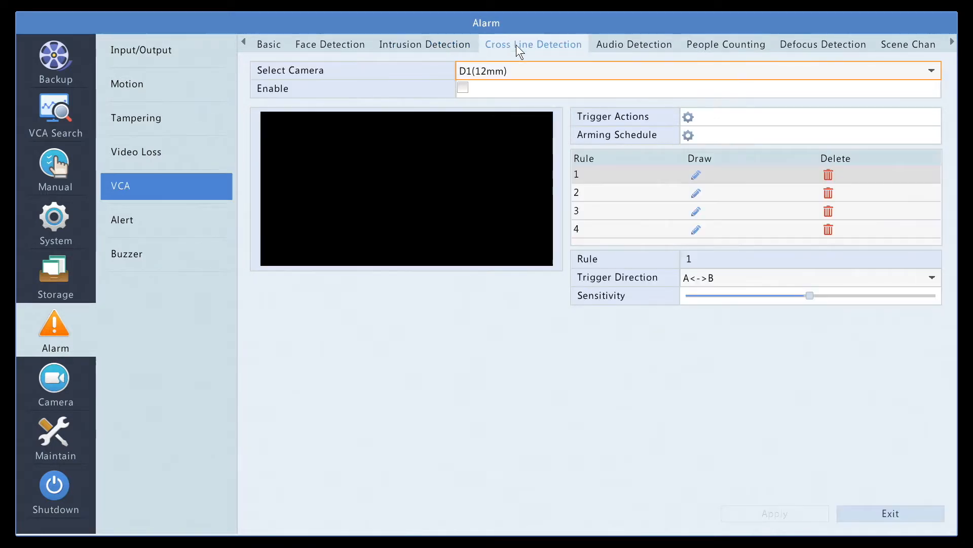
pyautogui.click(637, 47)
pyautogui.click(711, 50)
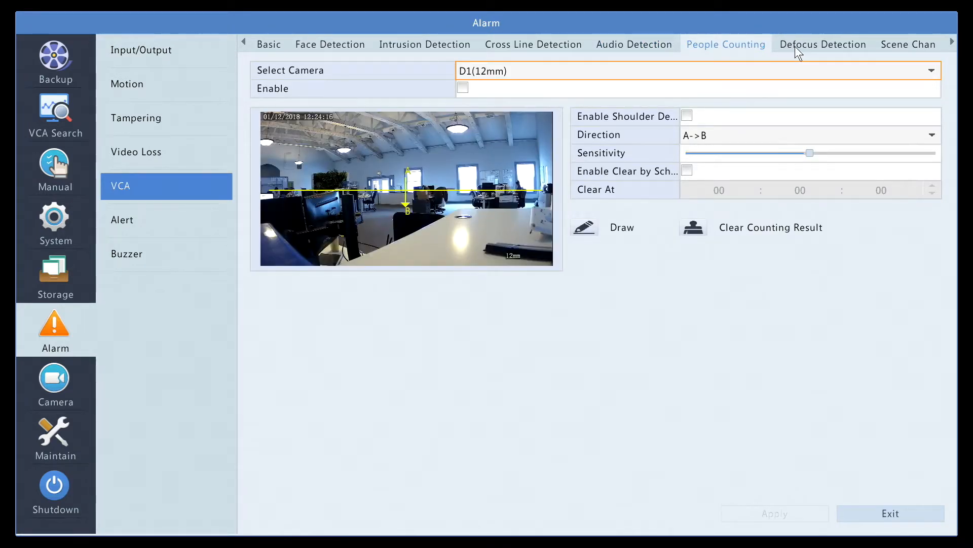
pyautogui.click(801, 46)
pyautogui.click(908, 47)
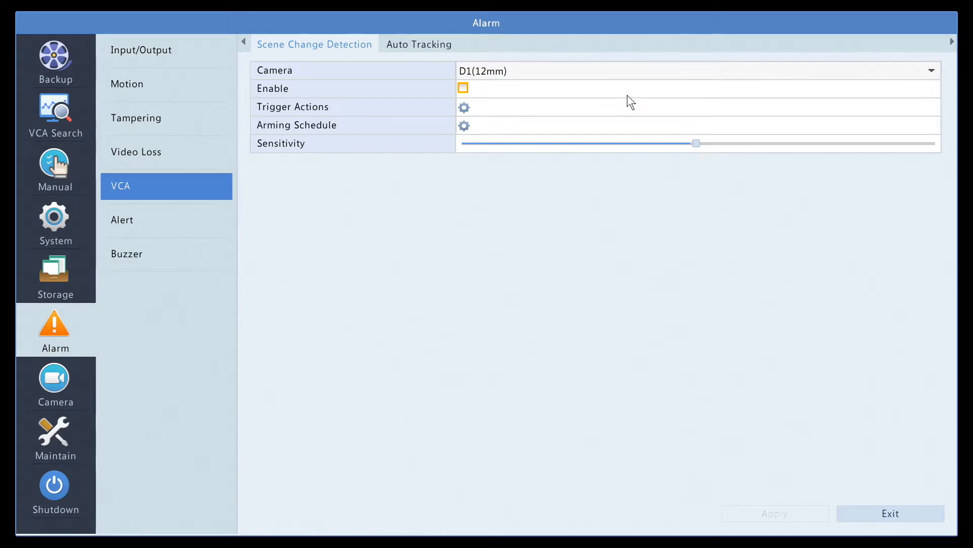
# Step: View the available alert types and the buzzer's alarm duration settings
pyautogui.click(196, 228)
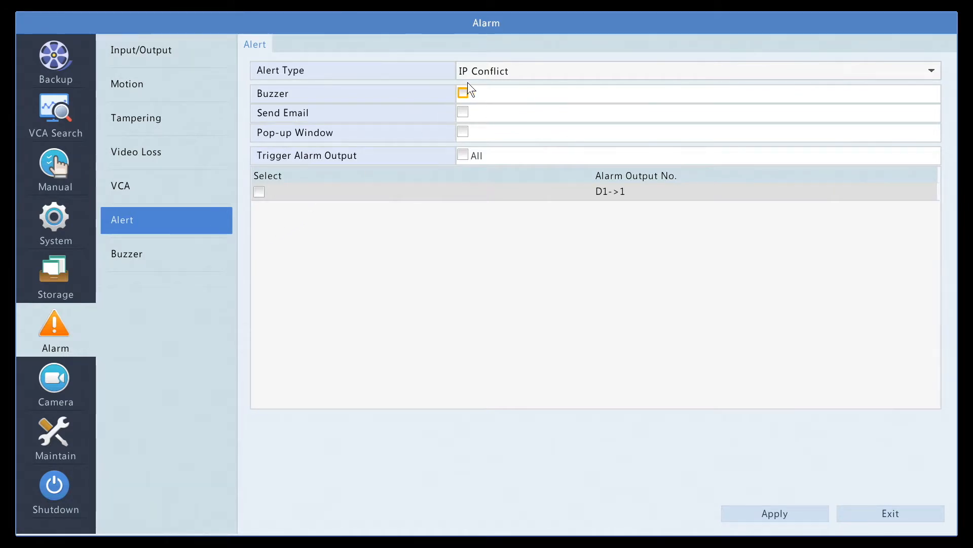
pyautogui.click(512, 71)
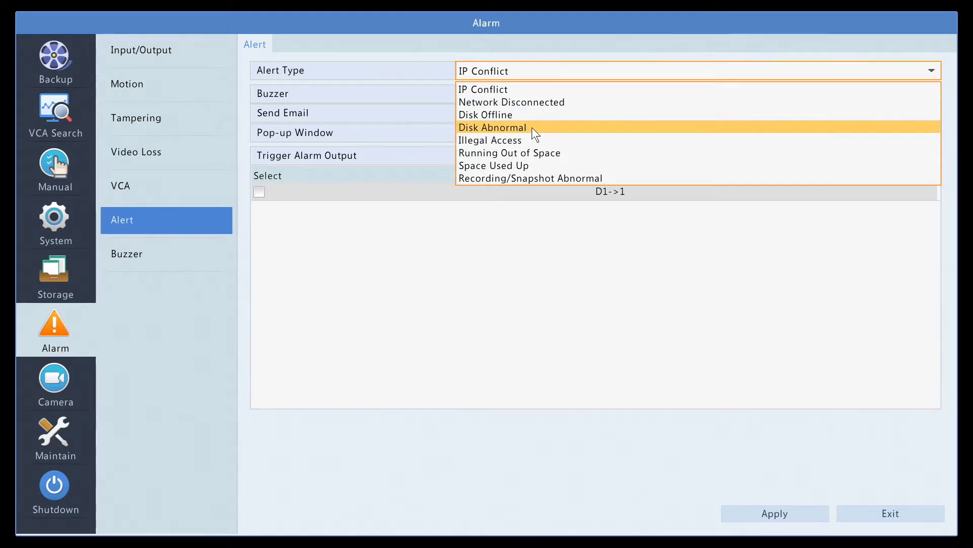
pyautogui.click(420, 105)
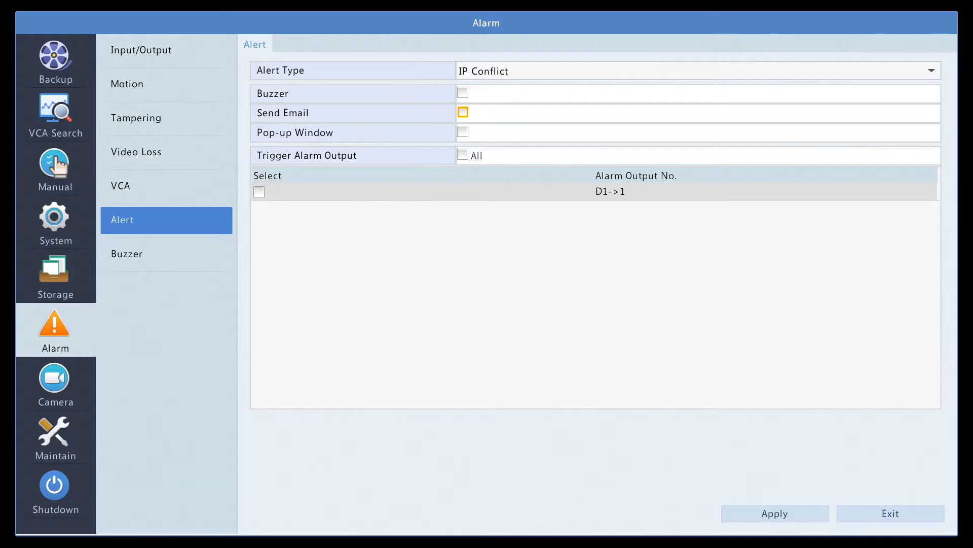
pyautogui.click(218, 256)
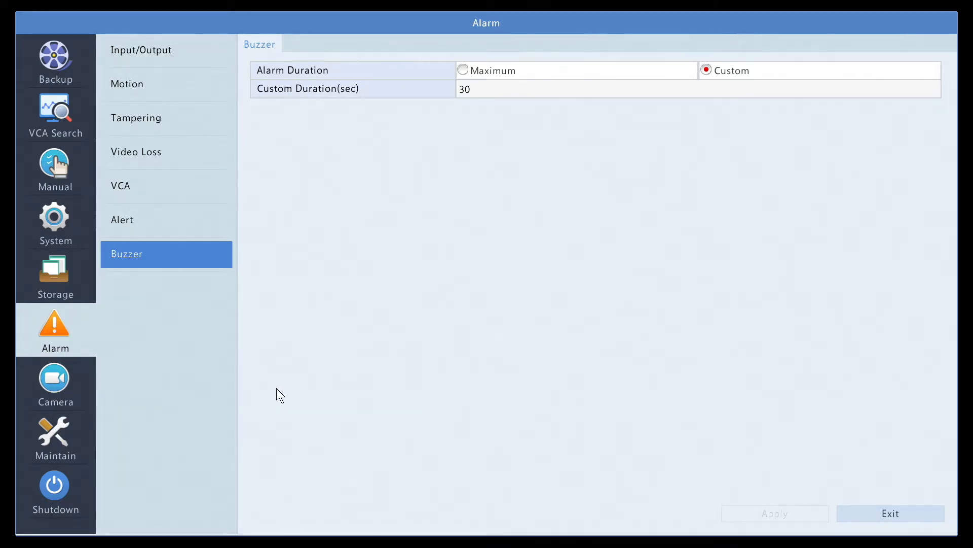
# Step: View the camera list and camera D1's IP configuration, leaving the configuration without saving
pyautogui.click(75, 381)
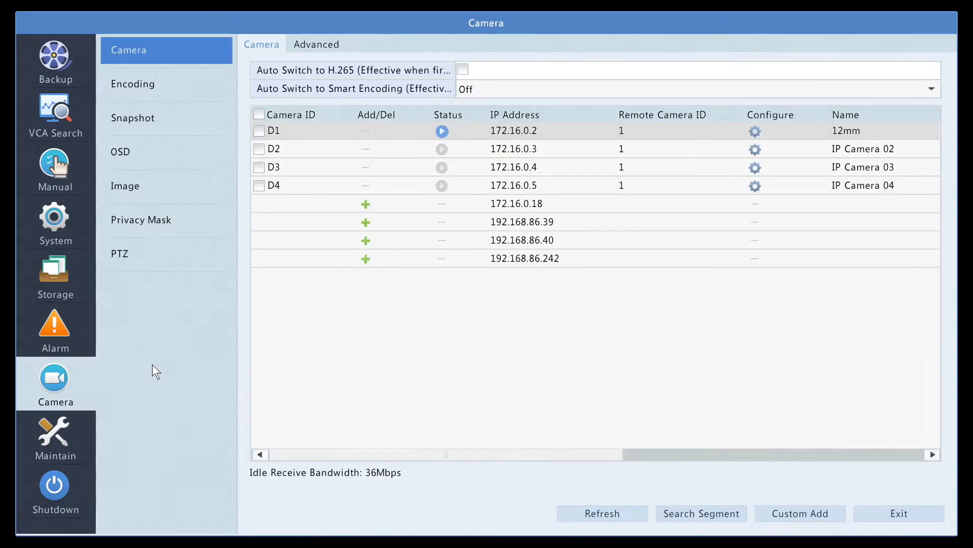
pyautogui.click(753, 131)
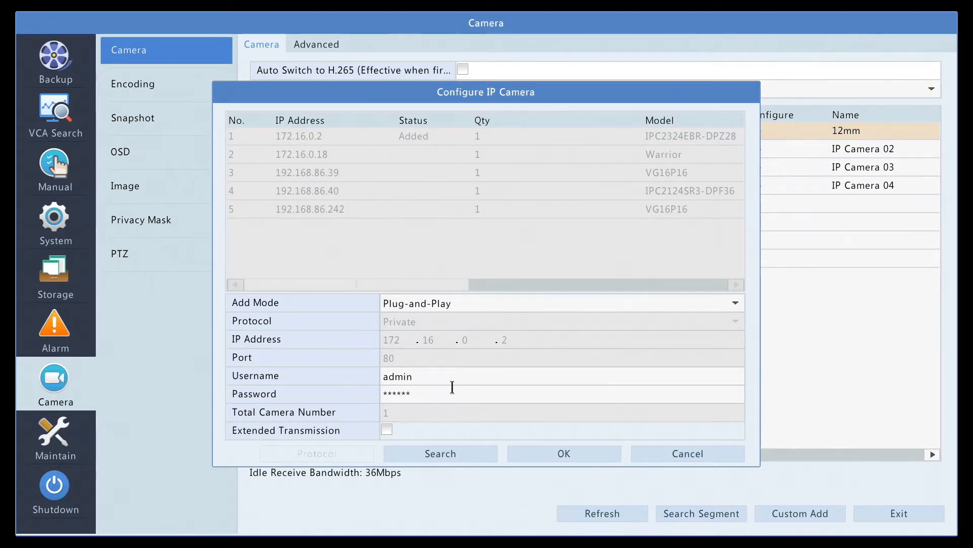
pyautogui.click(679, 453)
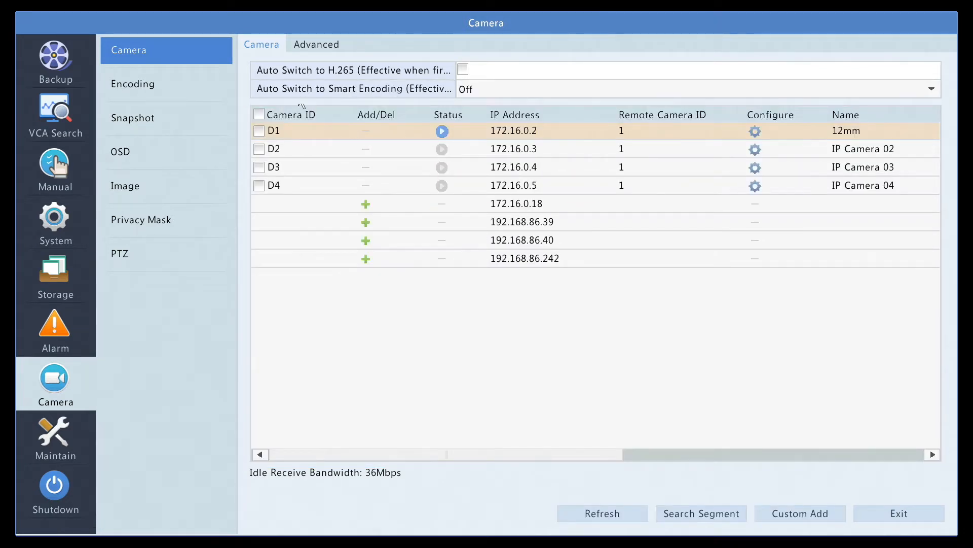
# Step: View camera D1's encoding settings, including the options for capture mode, main stream bit rate and frame rate
pyautogui.click(201, 87)
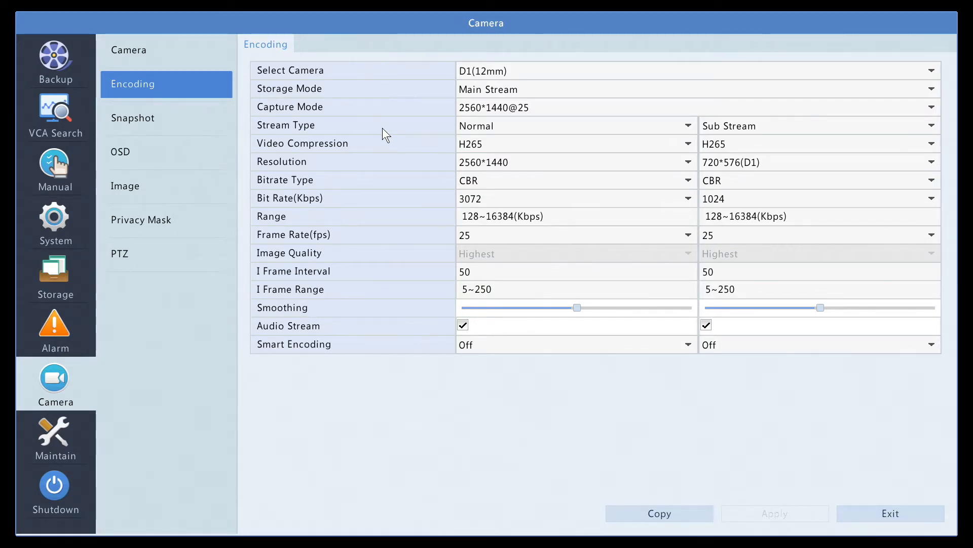
pyautogui.click(497, 108)
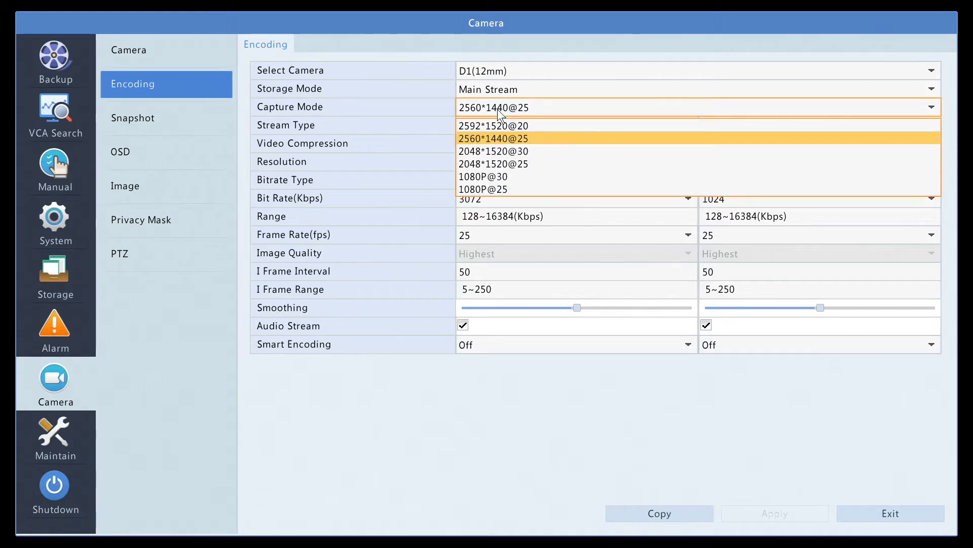
pyautogui.click(513, 104)
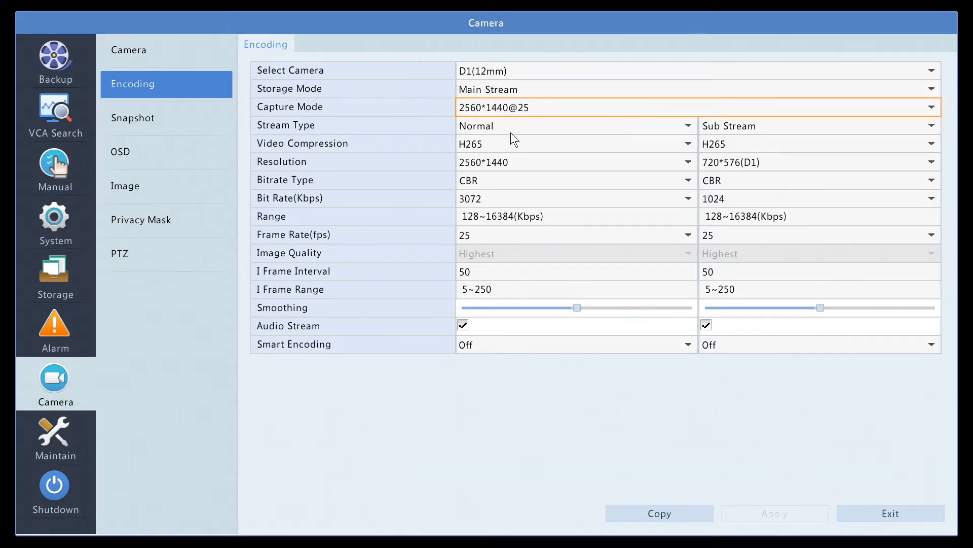
pyautogui.click(500, 200)
pyautogui.click(501, 201)
pyautogui.click(484, 239)
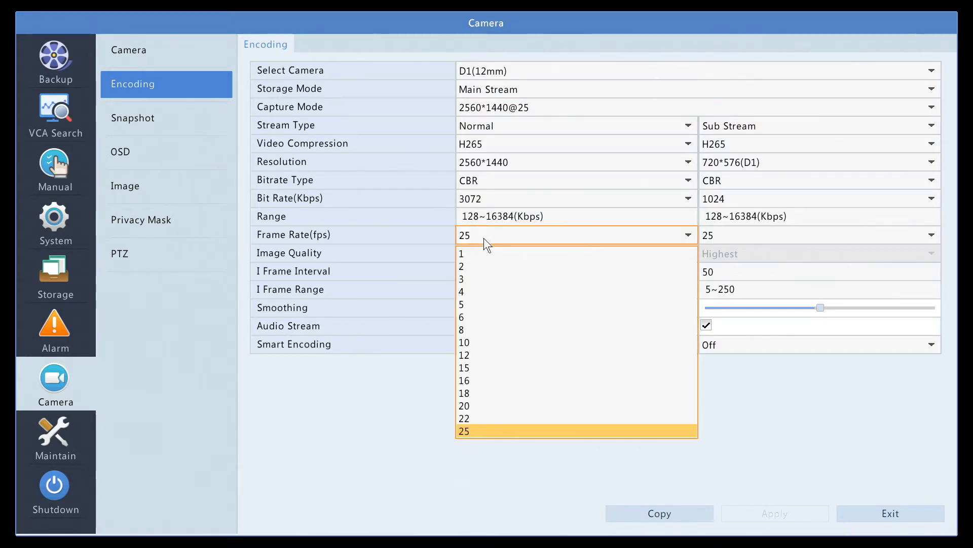
pyautogui.click(484, 239)
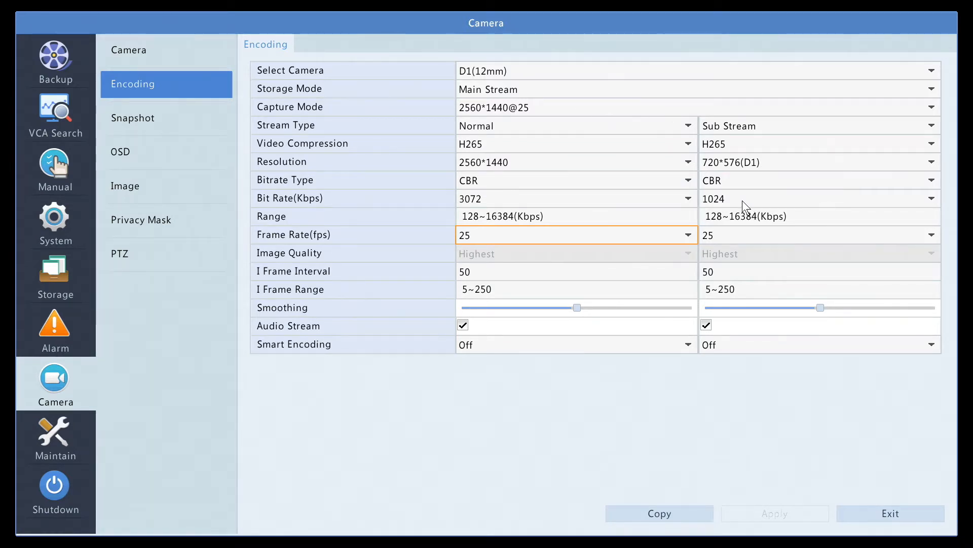
# Step: View camera D1's snapshot settings and the resolution options for scheduled snapshots
pyautogui.click(184, 118)
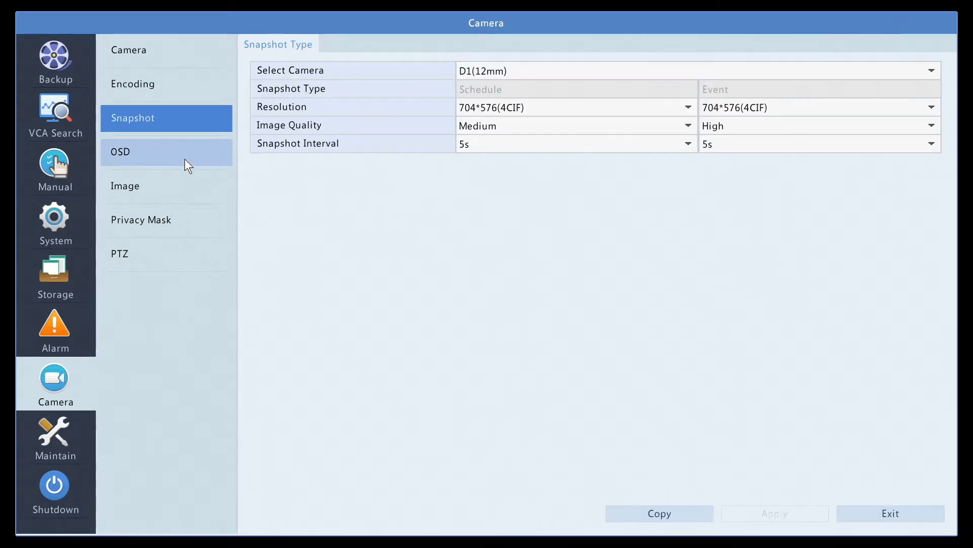
pyautogui.click(487, 108)
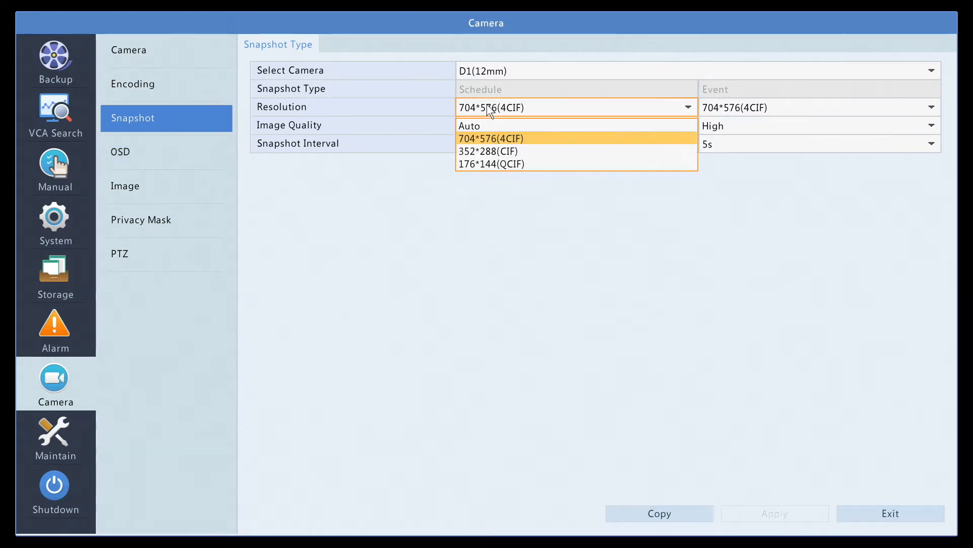
pyautogui.click(487, 105)
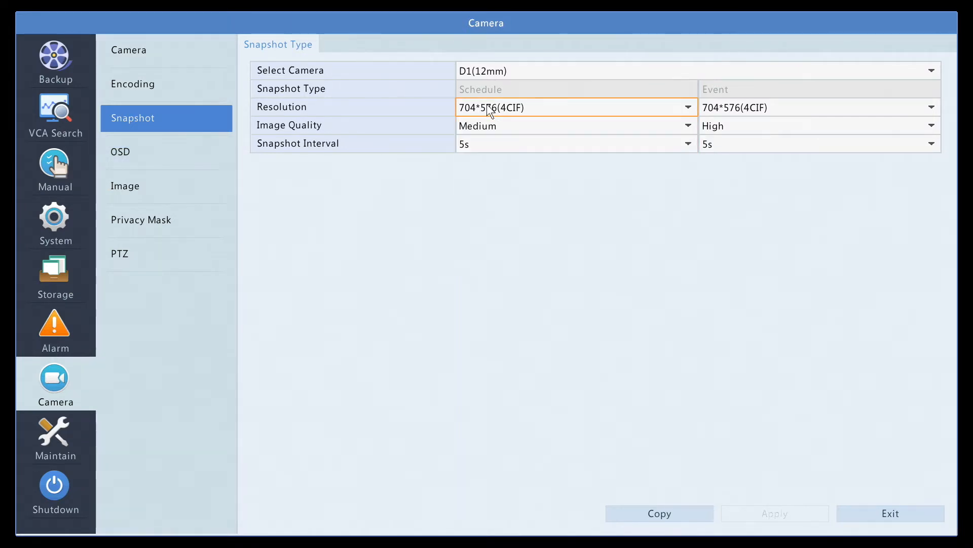
# Step: Replace camera D1's on-screen display name with 2
pyautogui.click(190, 153)
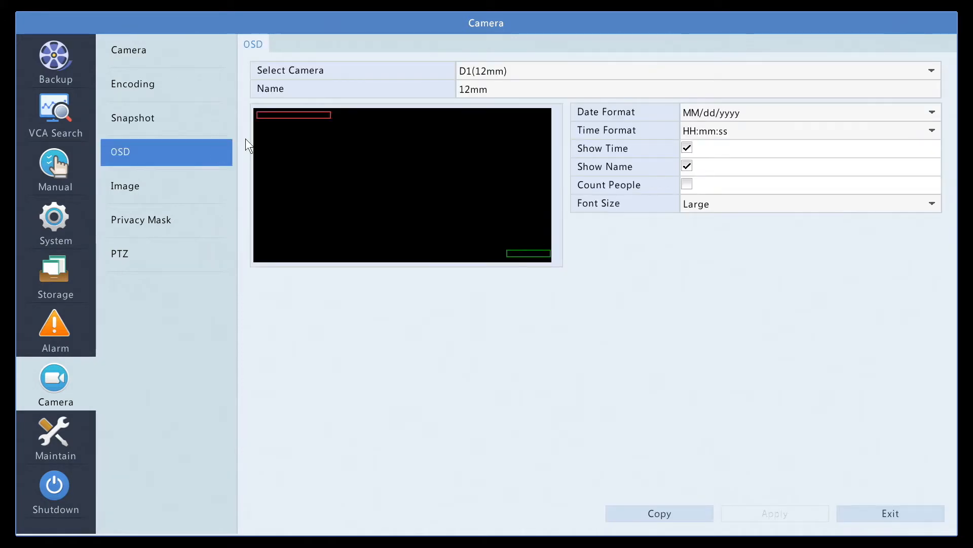
pyautogui.click(458, 92)
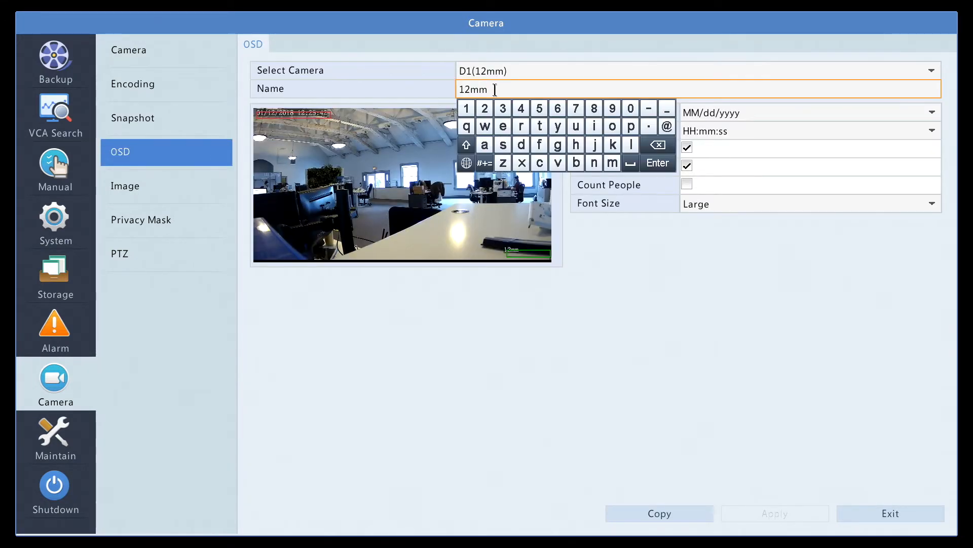
pyautogui.click(659, 147)
pyautogui.click(660, 147)
pyautogui.click(659, 147)
pyautogui.click(660, 147)
pyautogui.click(485, 108)
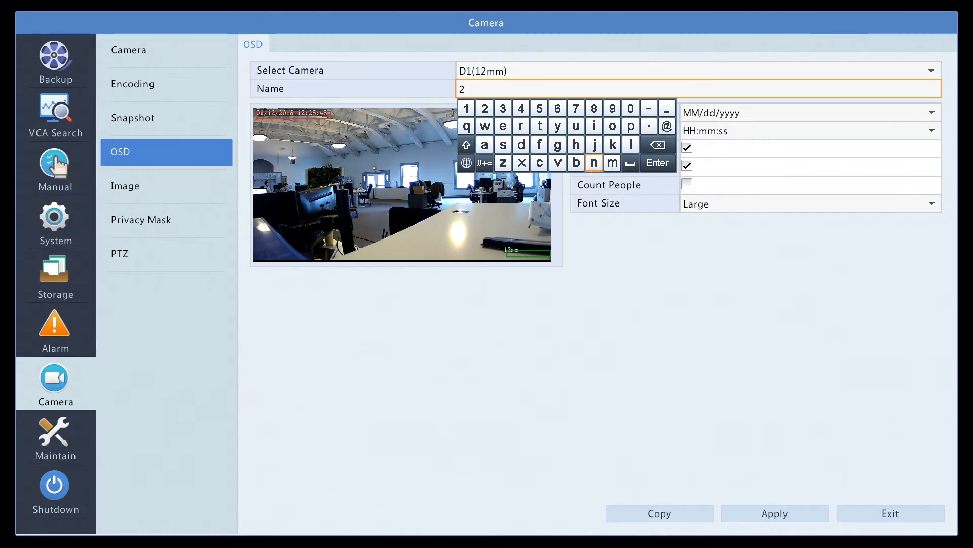
pyautogui.click(586, 266)
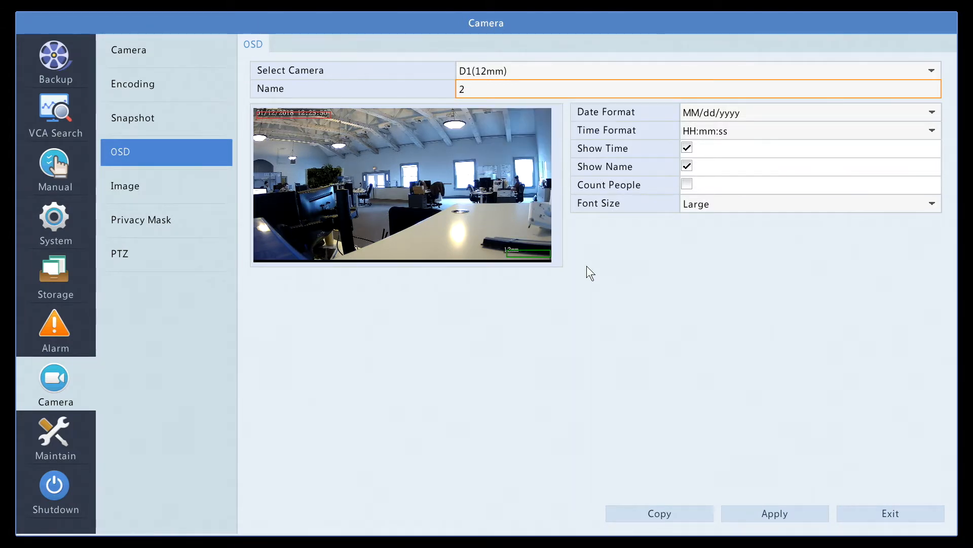
# Step: Try nudging the camera name overlay in the preview, and reload the OSD settings without saving
pyautogui.moveTo(532, 251); pyautogui.dragTo(523, 253)
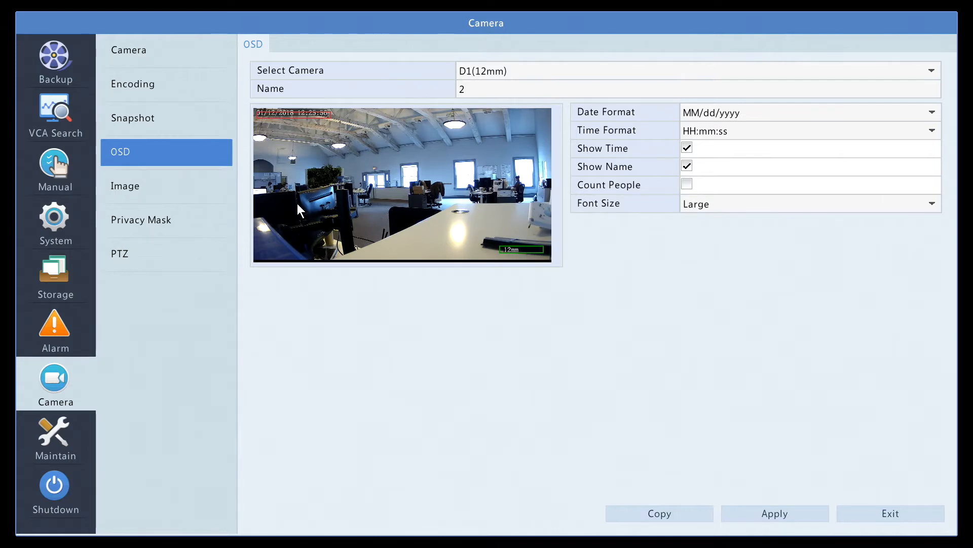
pyautogui.click(196, 155)
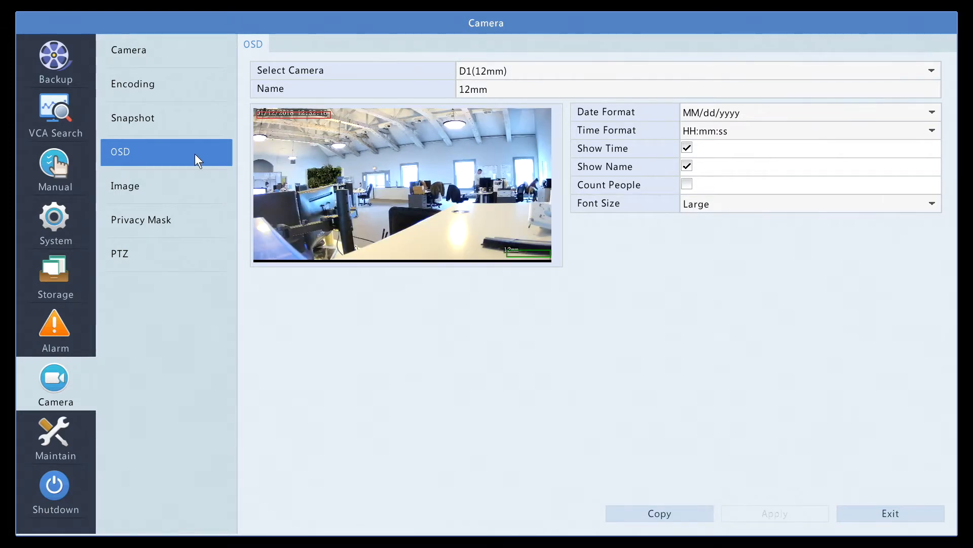
# Step: In camera D1's image settings, try a high and a low brightness level and leave brightness at about mid-range
pyautogui.click(210, 186)
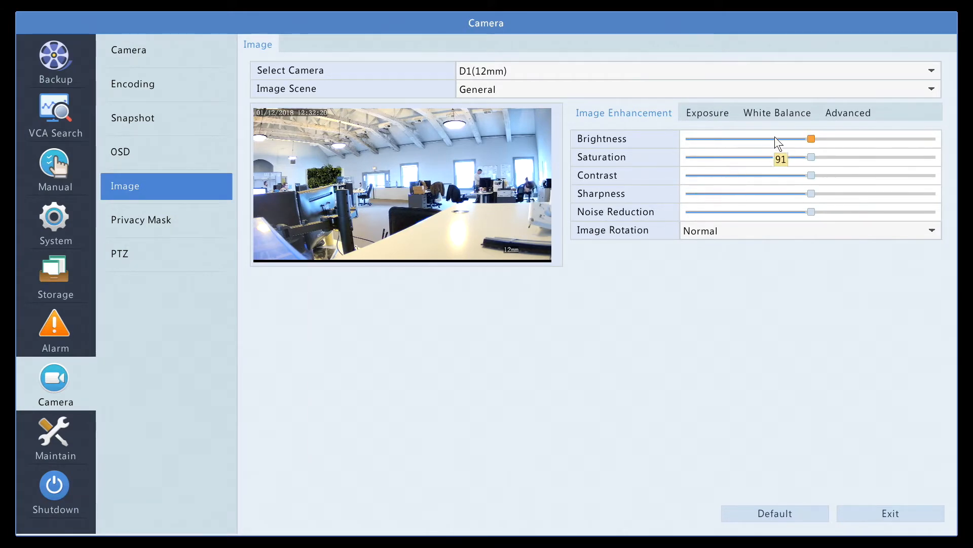
pyautogui.moveTo(821, 136); pyautogui.dragTo(861, 135)
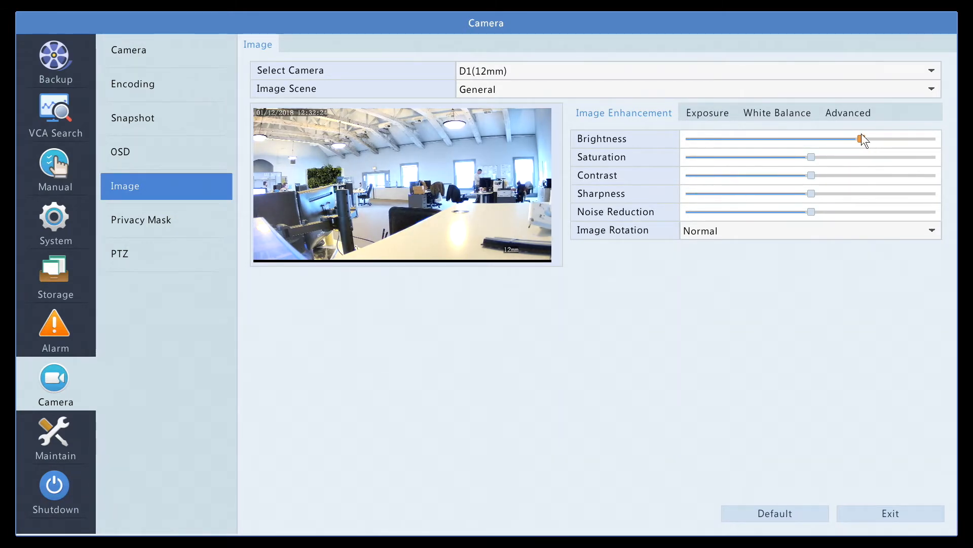
pyautogui.moveTo(861, 135); pyautogui.dragTo(720, 139)
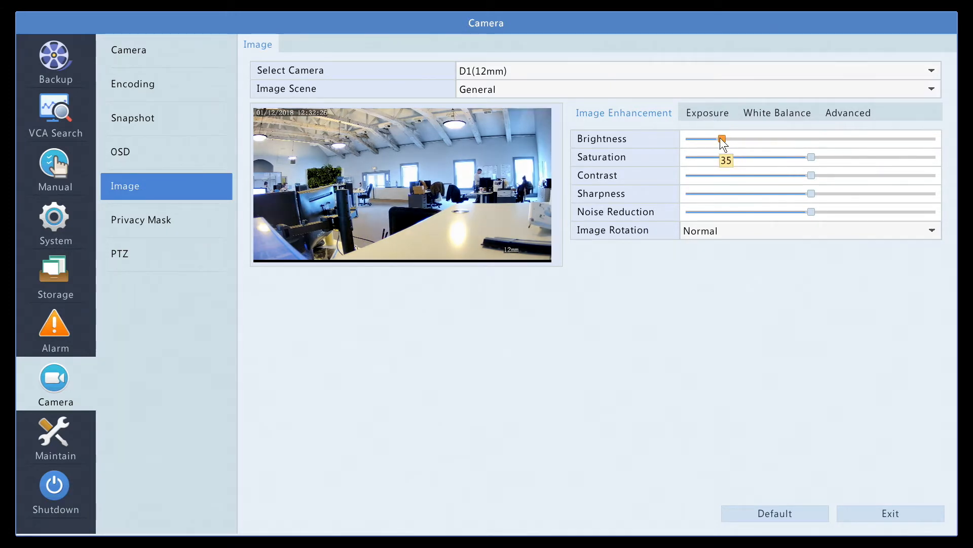
pyautogui.click(808, 139)
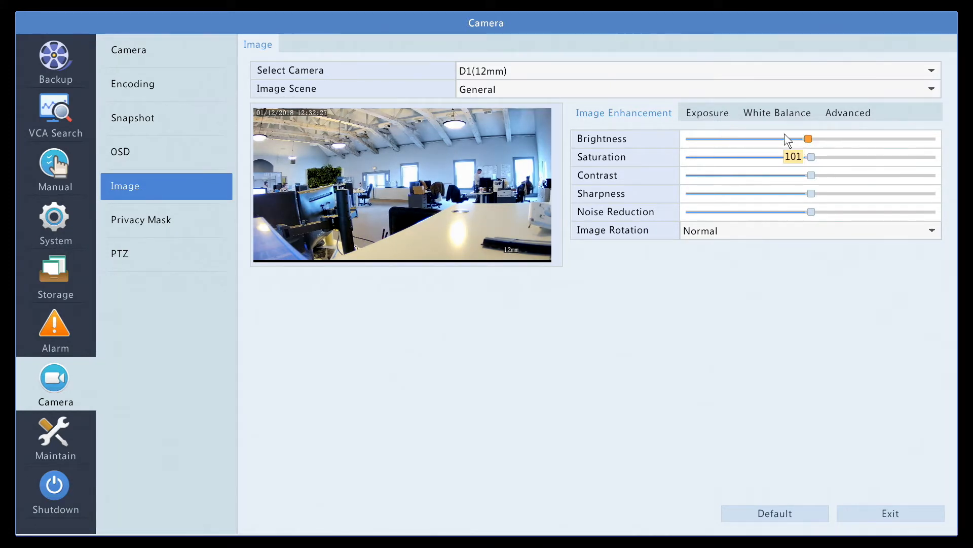
# Step: Try the Manual exposure mode, review its shutter speed options, and return the exposure mode to Automatic
pyautogui.click(717, 112)
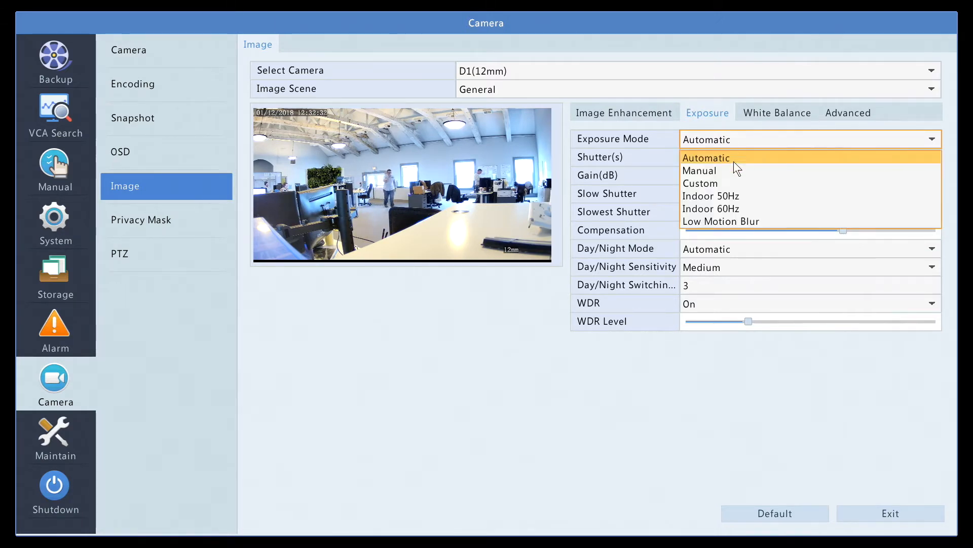
pyautogui.click(730, 170)
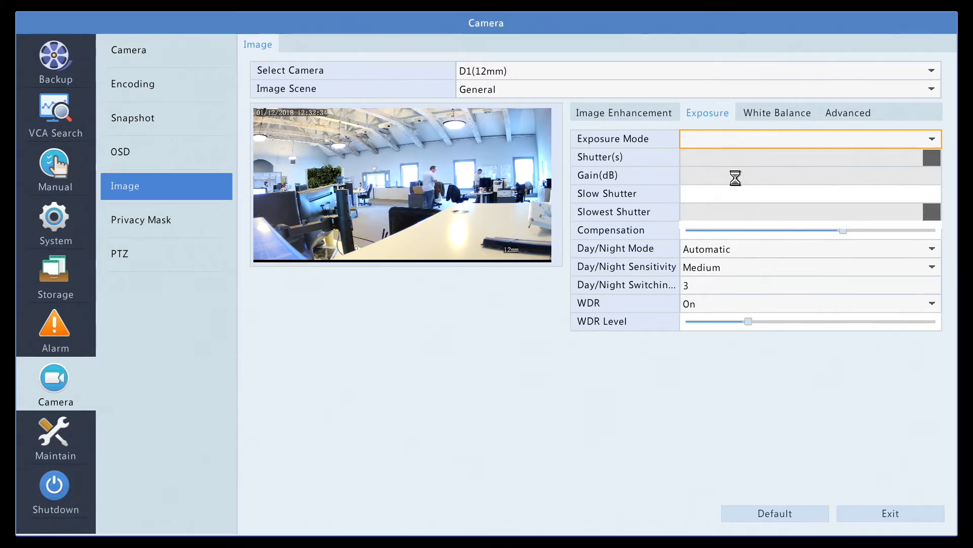
pyautogui.click(724, 159)
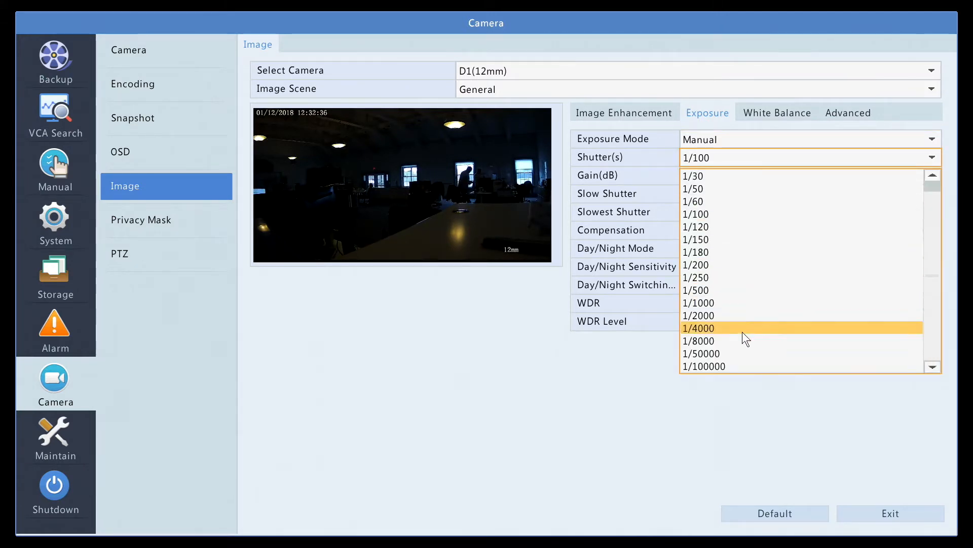
pyautogui.click(702, 141)
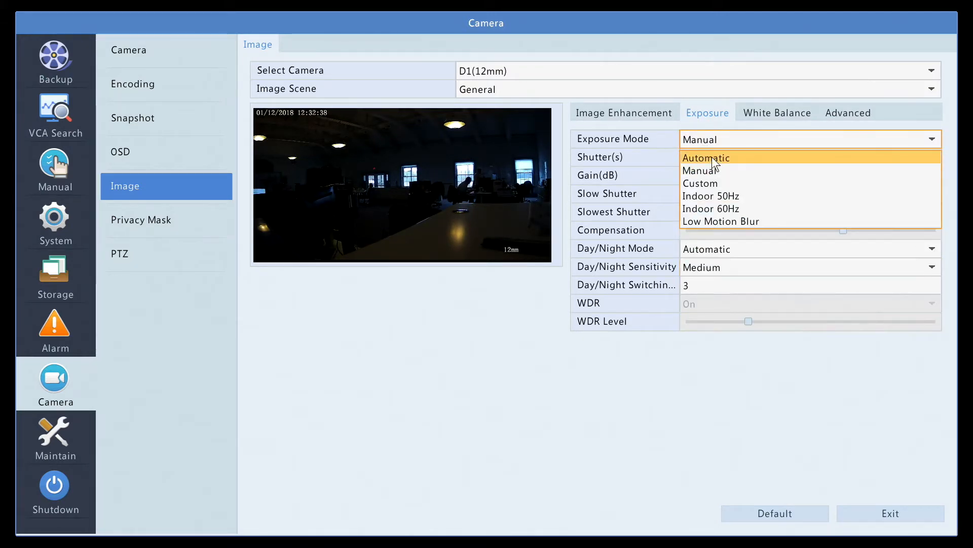
pyautogui.click(745, 158)
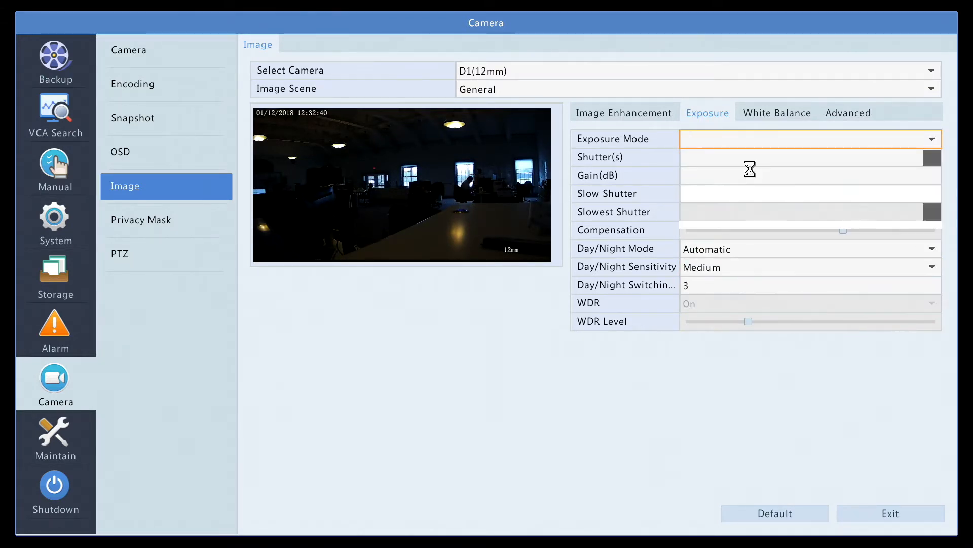
# Step: Try exposure compensation at its maximum, bring it back to about mid-range, and switch WDR off
pyautogui.moveTo(845, 234)
pyautogui.moveTo(843, 229); pyautogui.dragTo(939, 238)
pyautogui.moveTo(930, 222)
pyautogui.moveTo(933, 226); pyautogui.dragTo(809, 230)
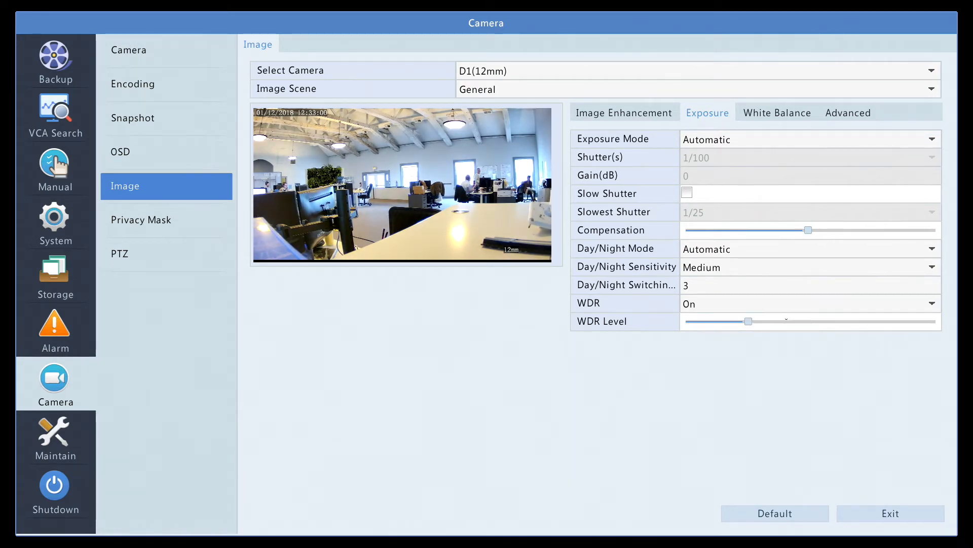
pyautogui.click(781, 303)
pyautogui.click(768, 320)
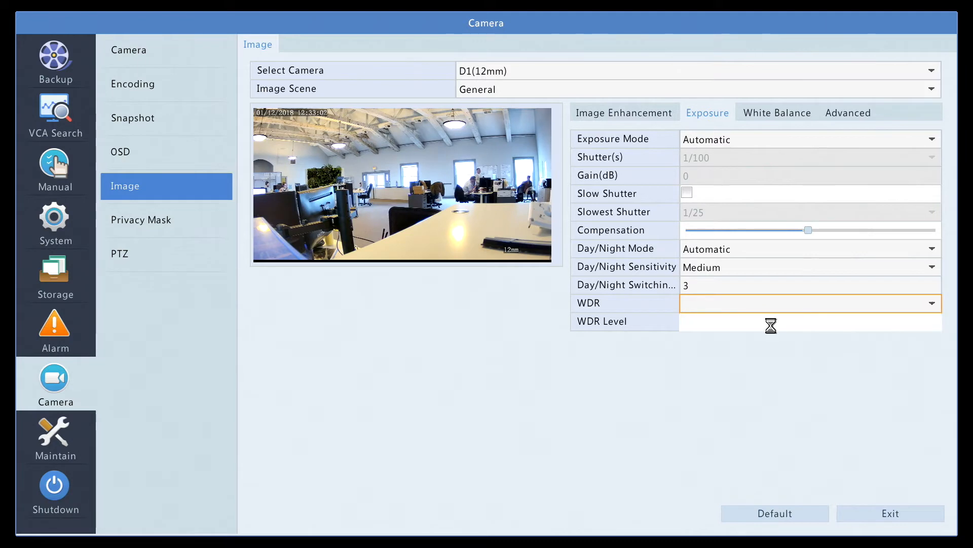
# Step: Try the Finetune white balance mode for camera D1, review the other modes, and return it to Auto
pyautogui.click(779, 116)
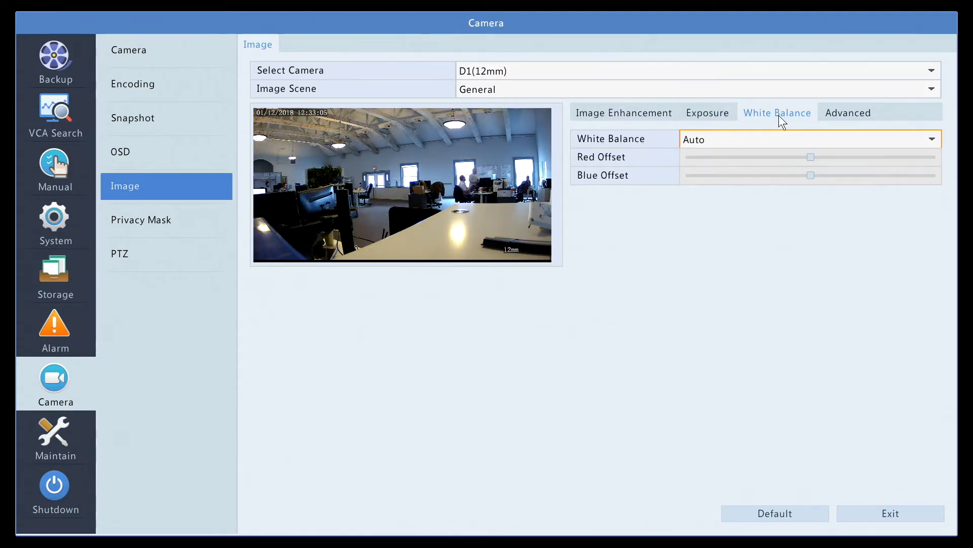
pyautogui.click(735, 139)
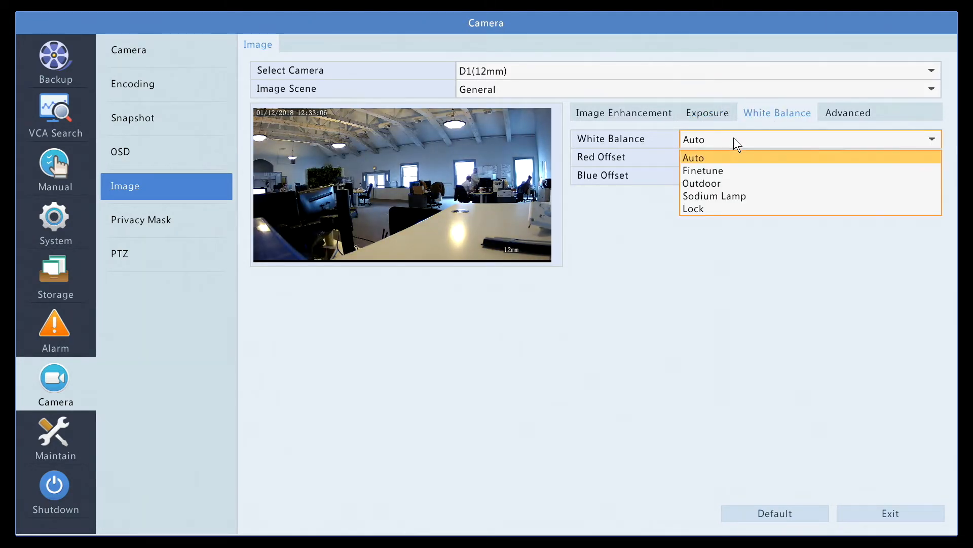
pyautogui.click(707, 174)
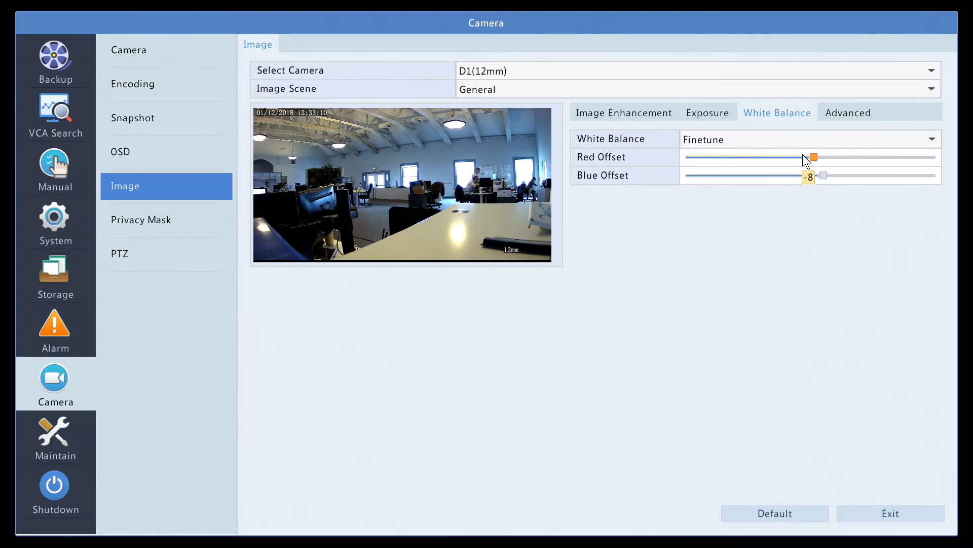
pyautogui.click(728, 143)
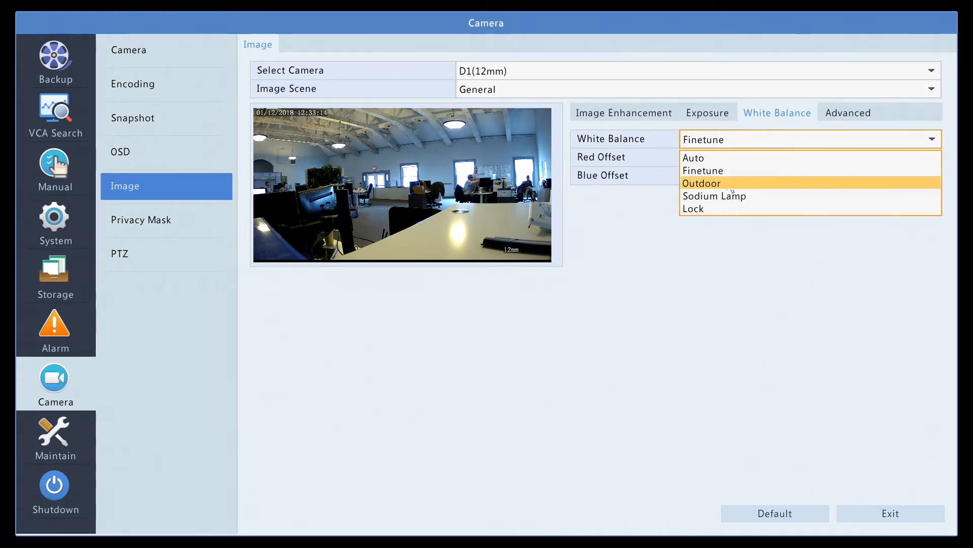
pyautogui.click(728, 160)
# Step: Try the Defog option in the advanced image settings by turning it on and back off
pyautogui.click(849, 114)
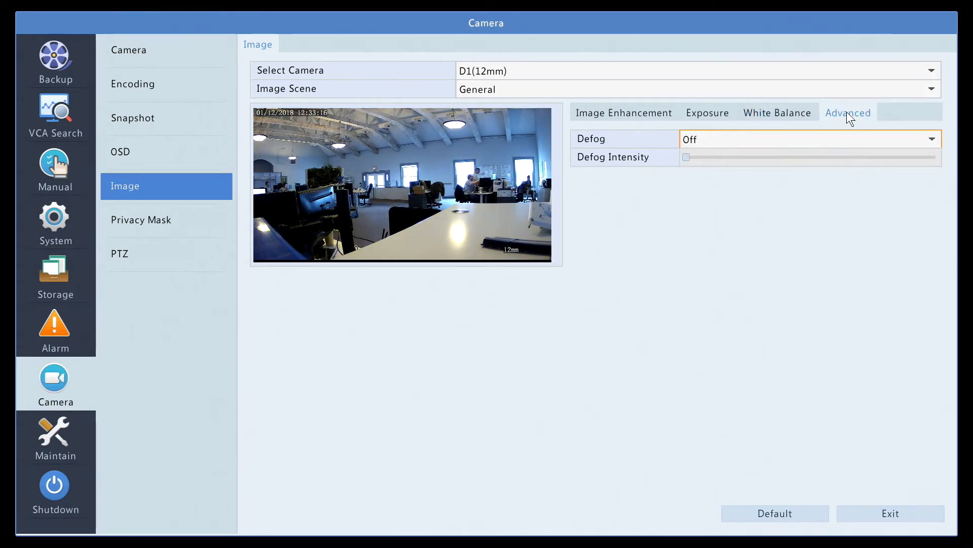
pyautogui.click(803, 141)
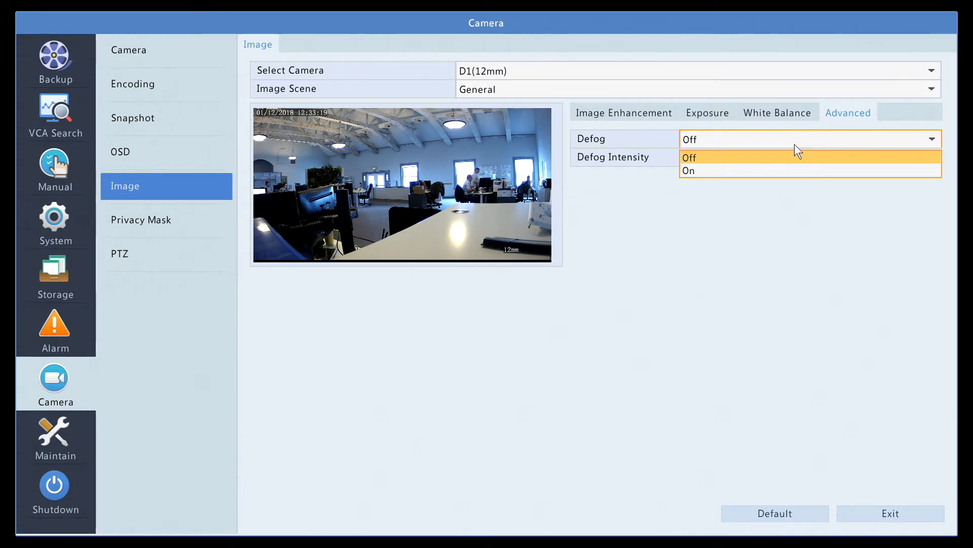
pyautogui.click(783, 169)
pyautogui.click(788, 151)
pyautogui.click(788, 136)
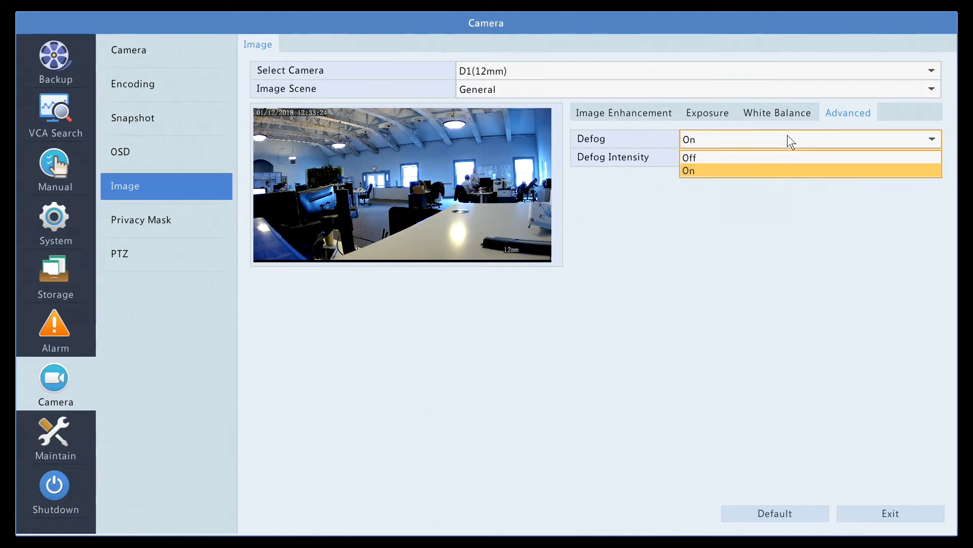
pyautogui.click(780, 158)
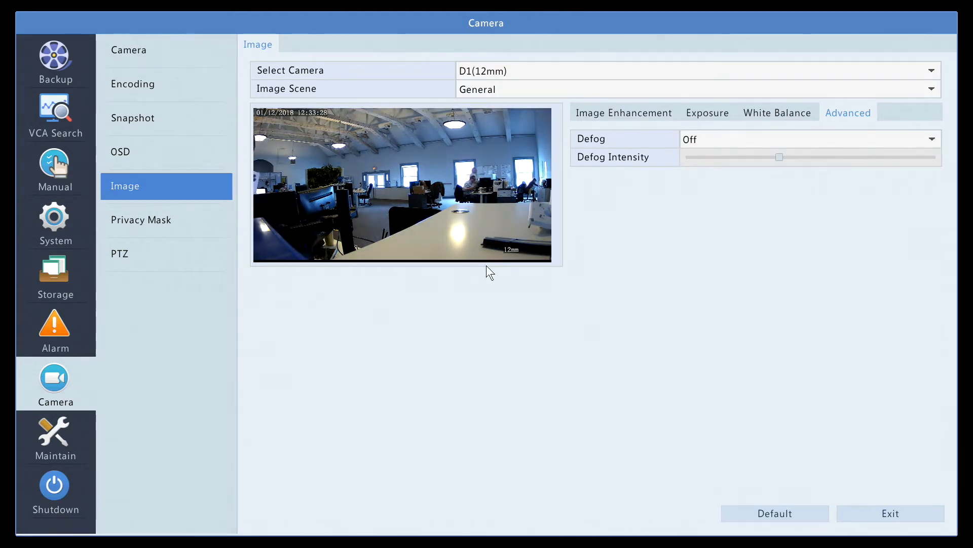
# Step: Enable camera D1's privacy mask, draw one rectangular mask area over the monitors in the lower-left half of the image, and apply it
pyautogui.click(191, 221)
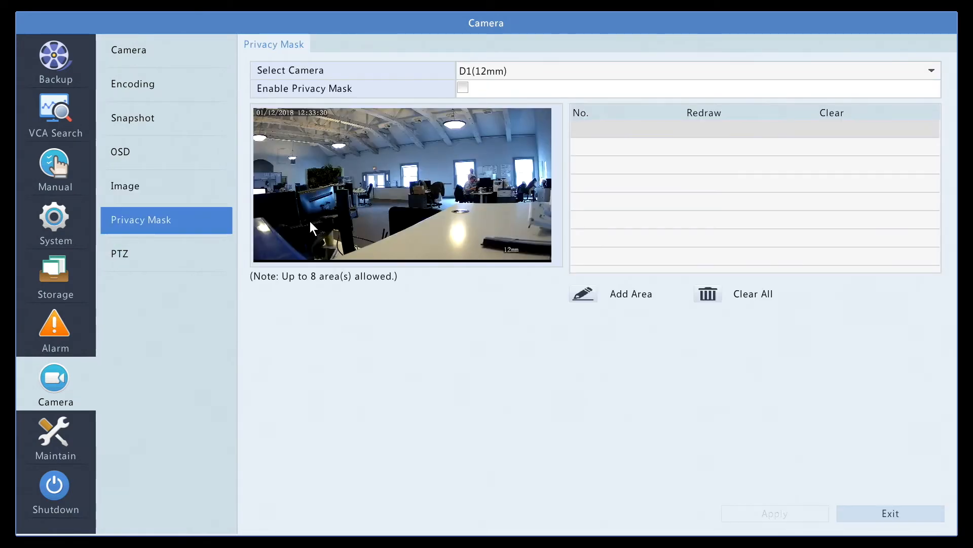
pyautogui.click(463, 88)
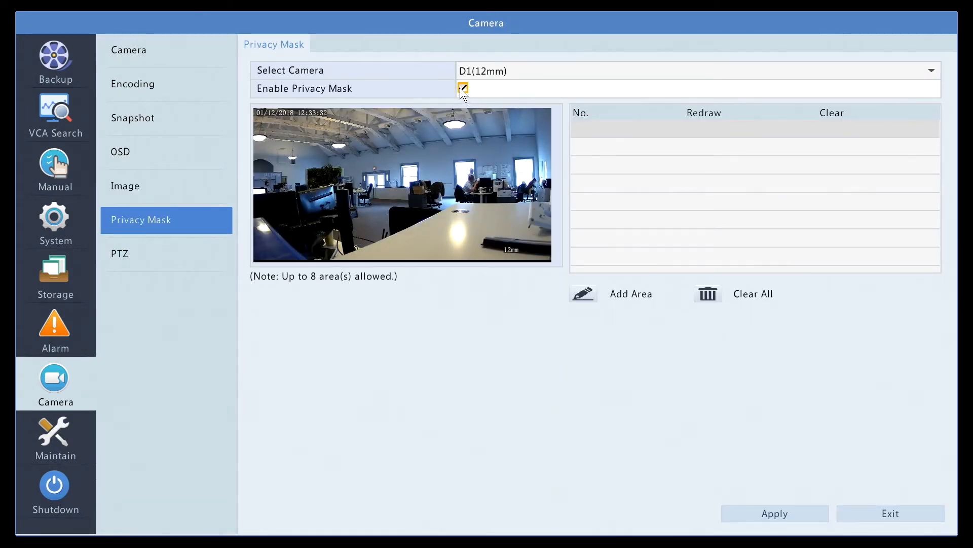
pyautogui.click(591, 294)
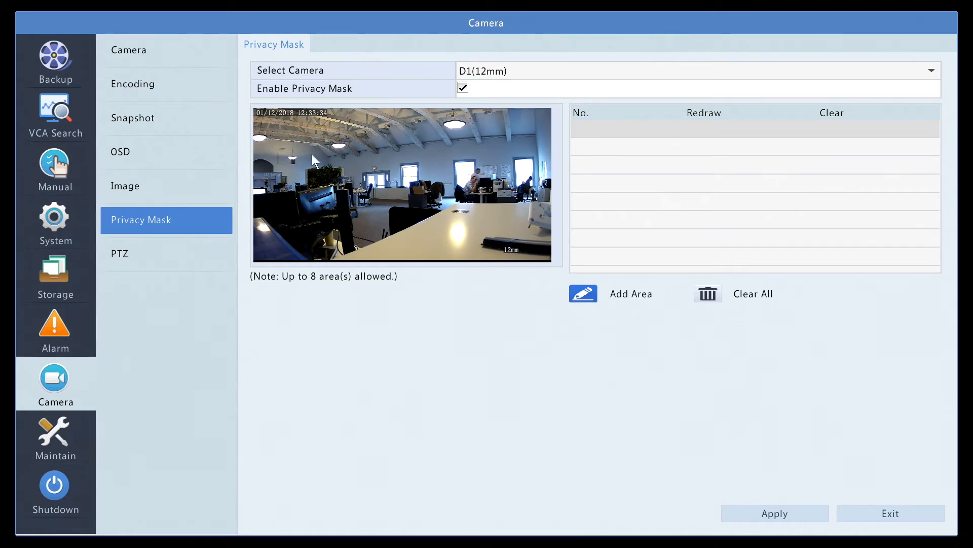
pyautogui.moveTo(268, 159); pyautogui.dragTo(410, 248)
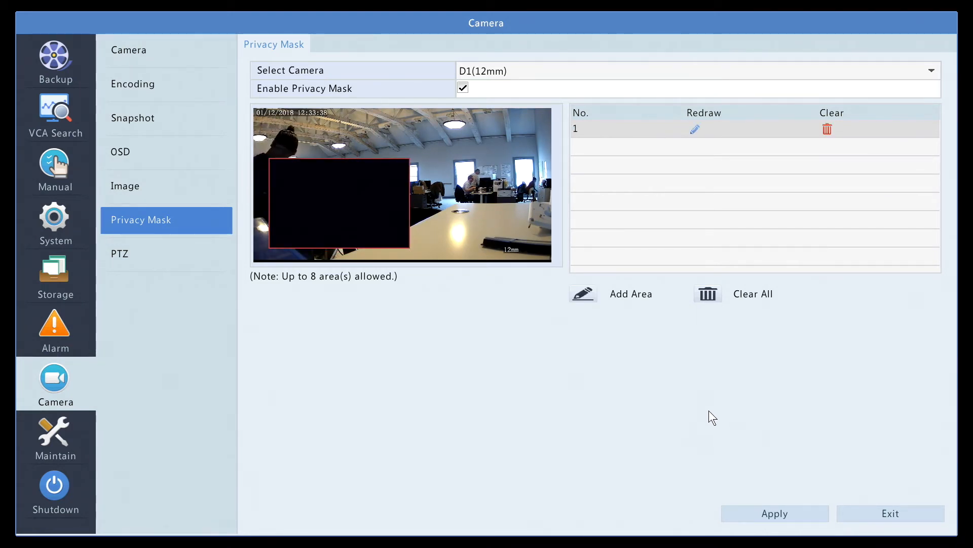
pyautogui.click(777, 513)
# Step: Test camera D1's PTZ controls by panning right and zooming in
pyautogui.click(184, 256)
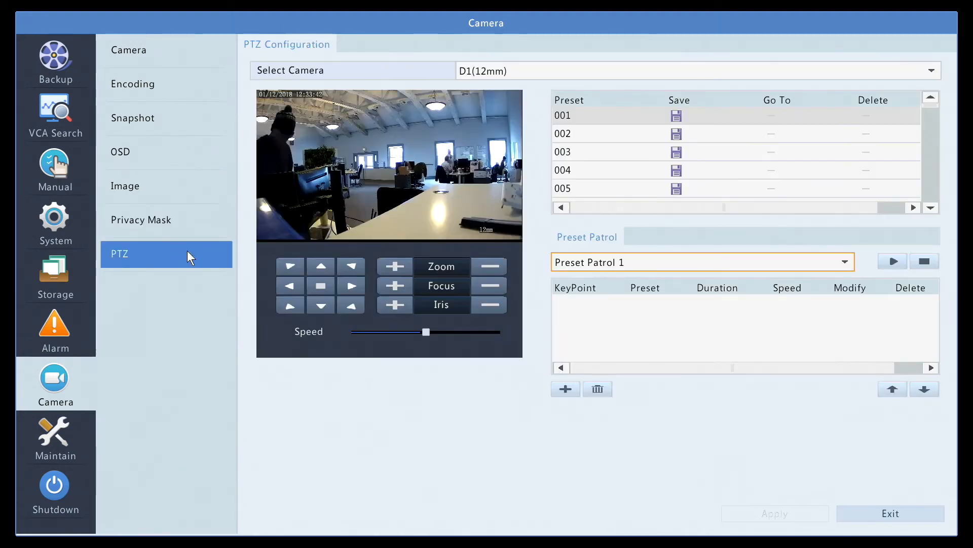
pyautogui.click(351, 285)
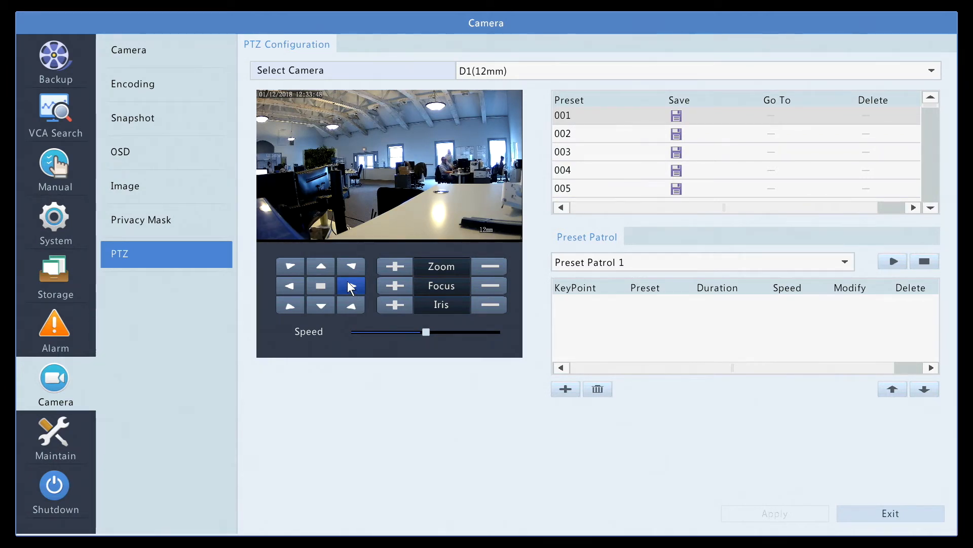
pyautogui.click(409, 270)
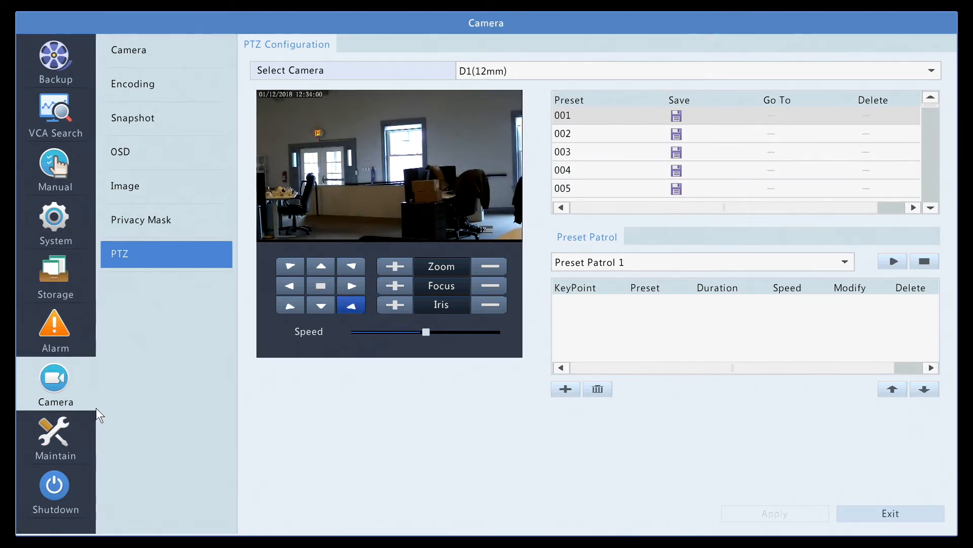
# Step: View the maintenance system information, covering the basic device details, camera status and recording status
pyautogui.click(71, 422)
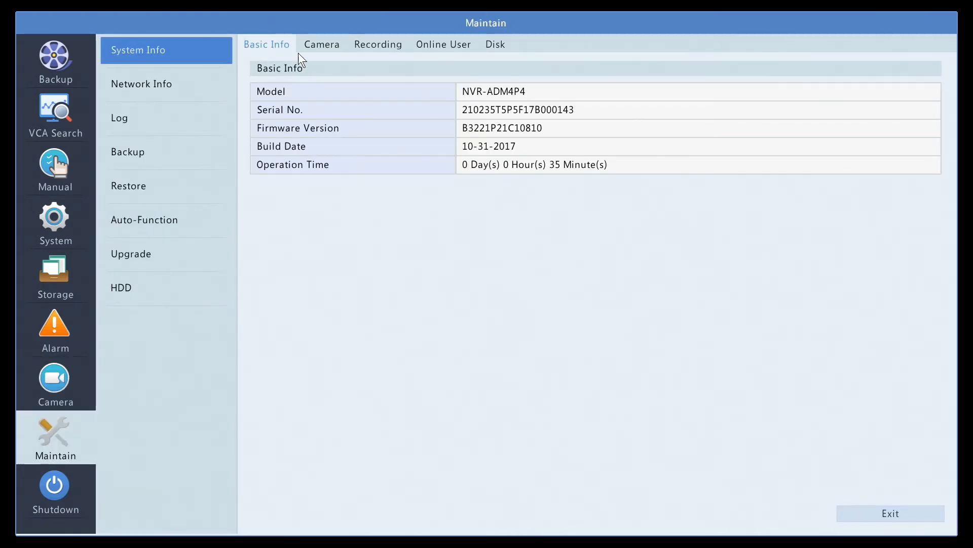
pyautogui.click(319, 49)
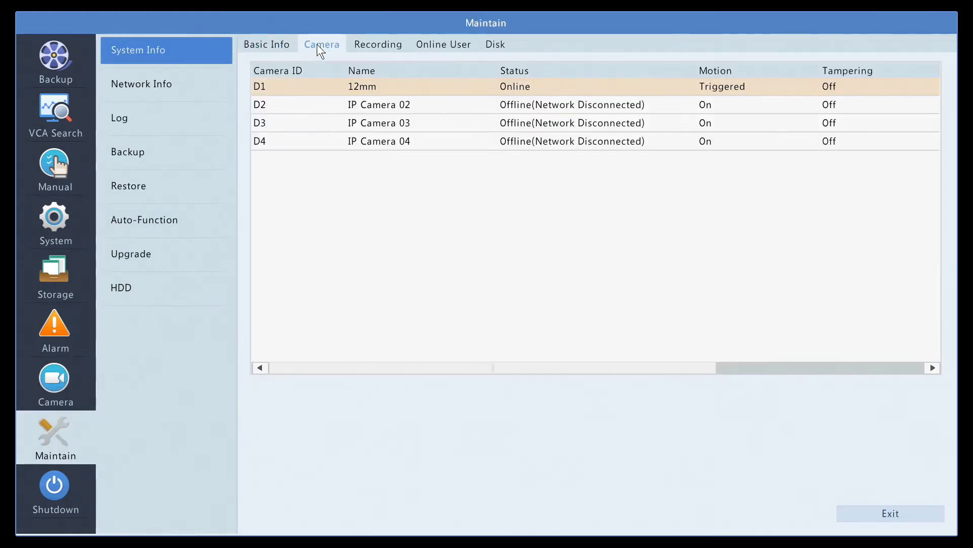
pyautogui.click(376, 43)
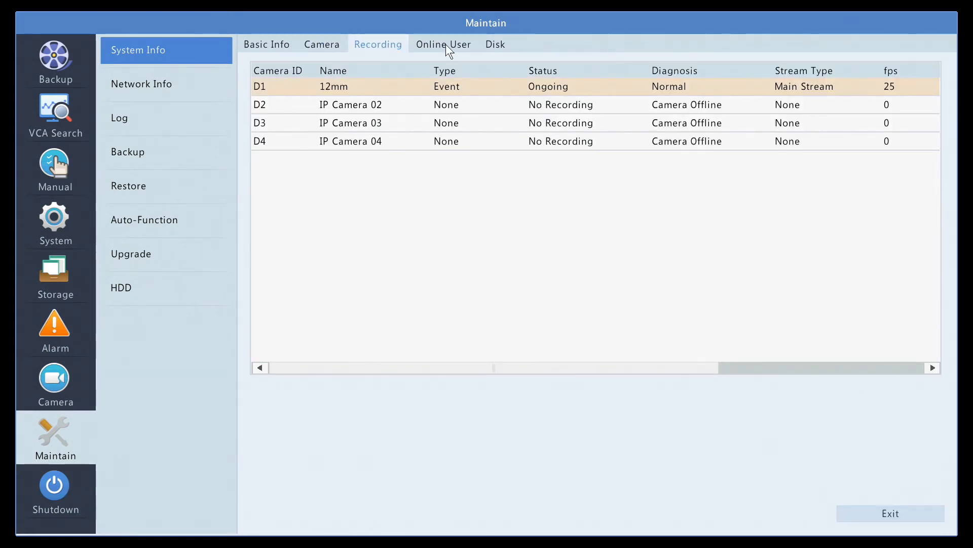
# Step: View the network information, covering traffic, network detection tools, network addressing and PoE port status
pyautogui.click(198, 81)
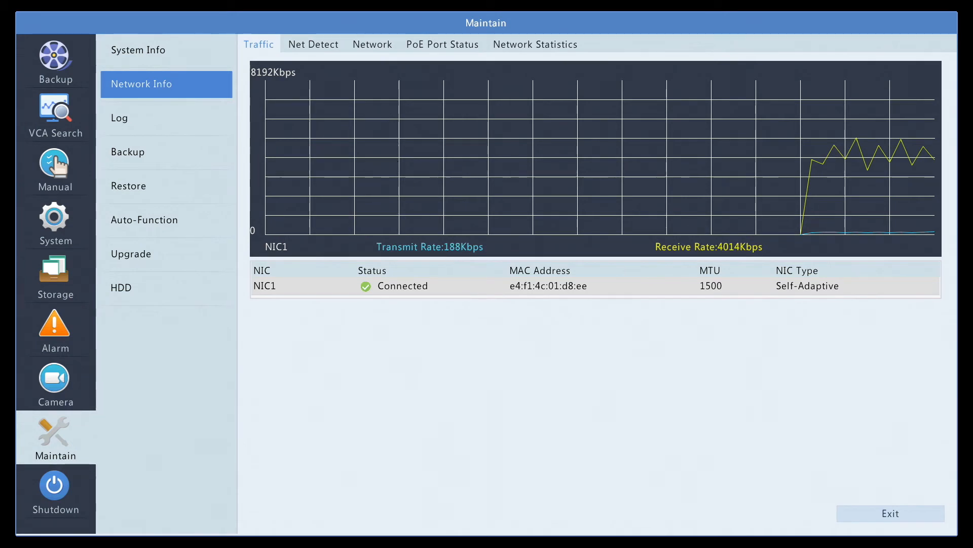
pyautogui.click(314, 46)
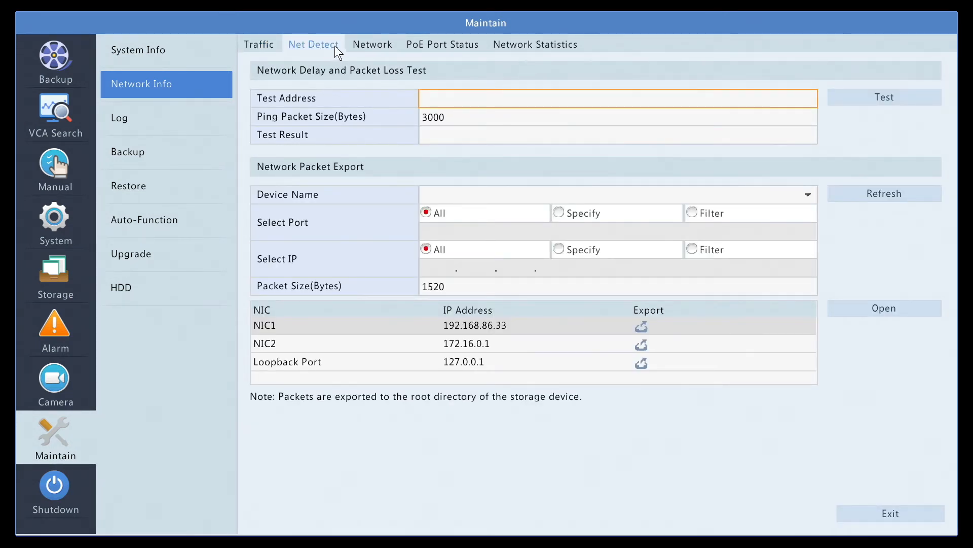
pyautogui.click(360, 44)
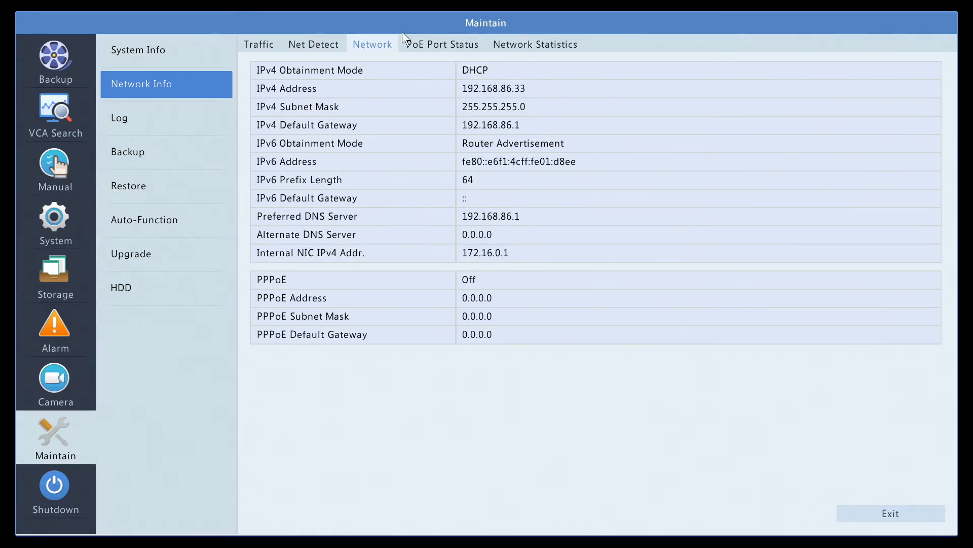
pyautogui.click(430, 46)
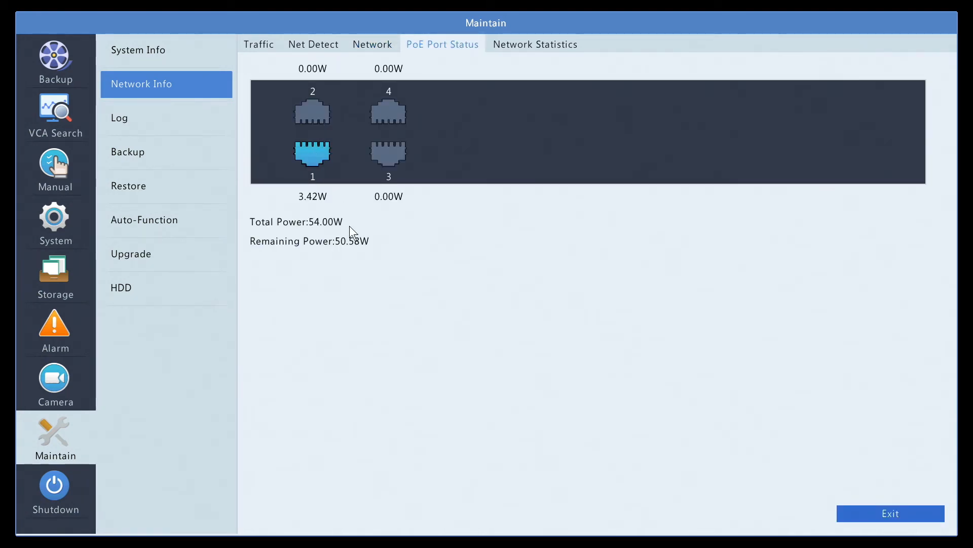
# Step: View the network statistics, and play back the 12:34:00 face detection alarm from the log before closing its playback
pyautogui.click(515, 39)
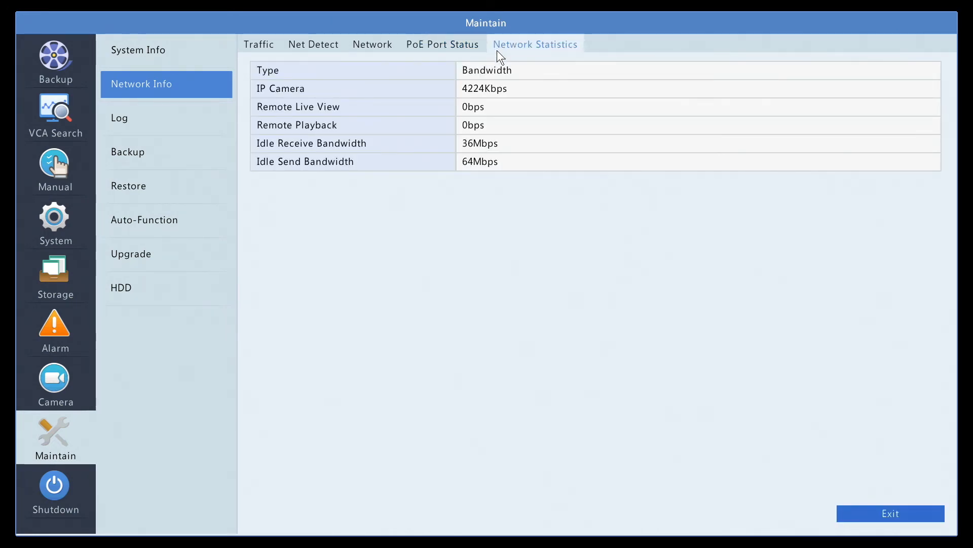
pyautogui.click(206, 118)
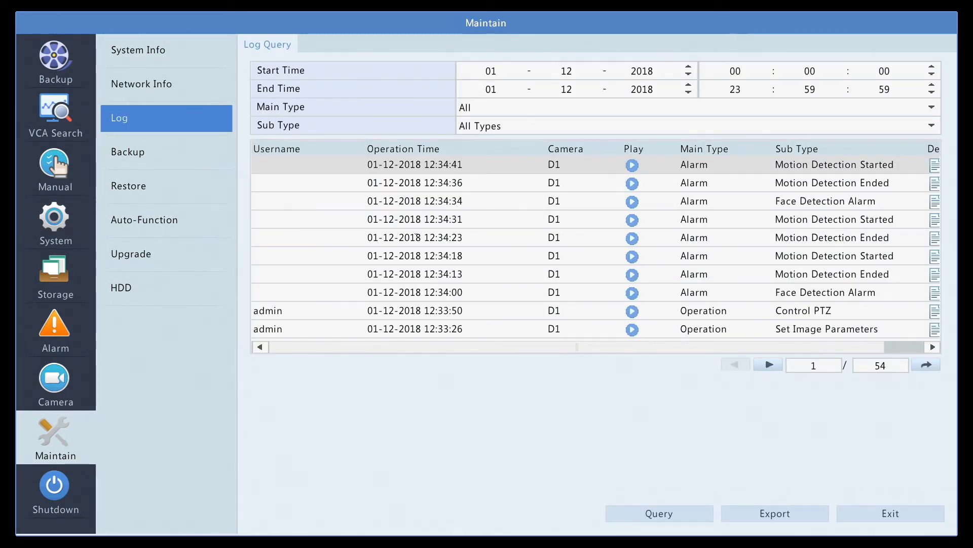
pyautogui.click(633, 295)
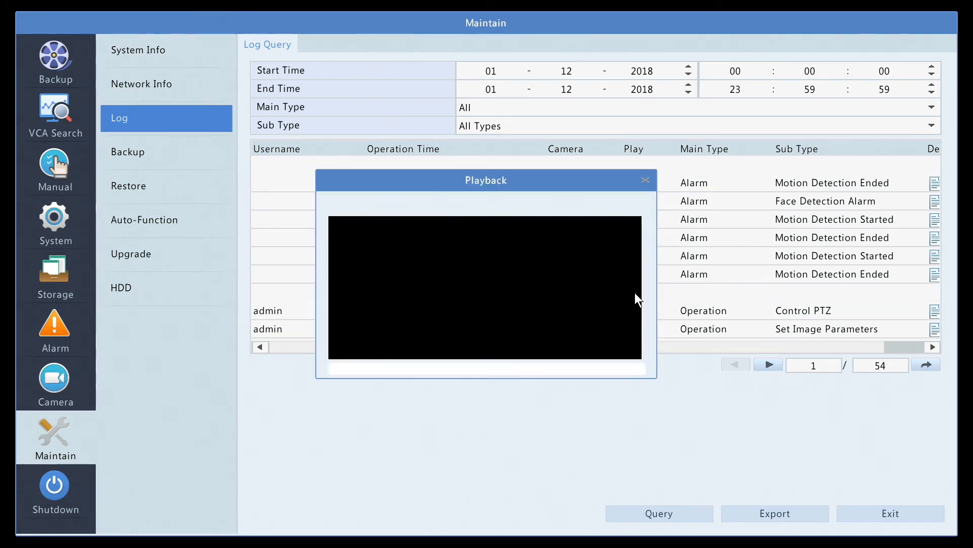
pyautogui.click(646, 181)
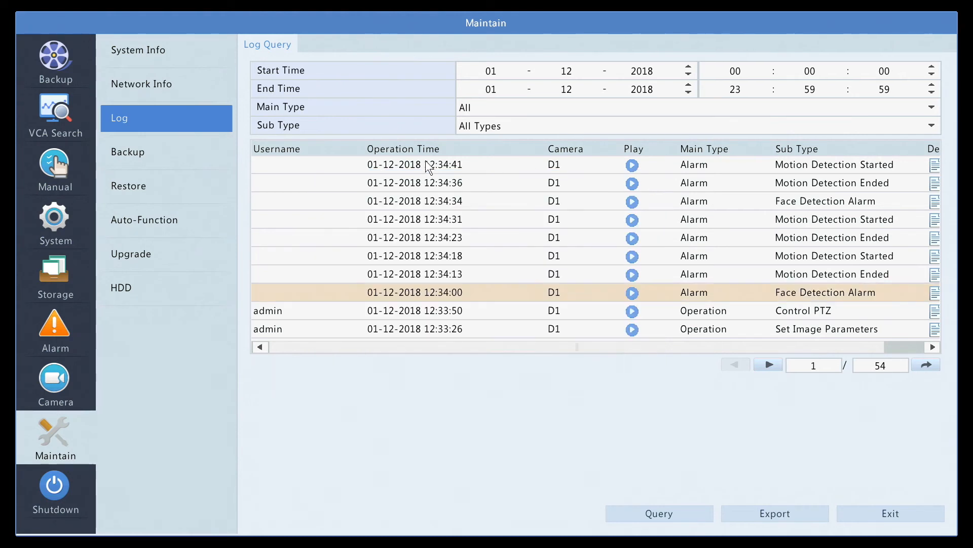
# Step: View the maintenance backup, restore and auto-function settings, checking the auto-delete options and leaving auto-delete set to Never
pyautogui.click(171, 151)
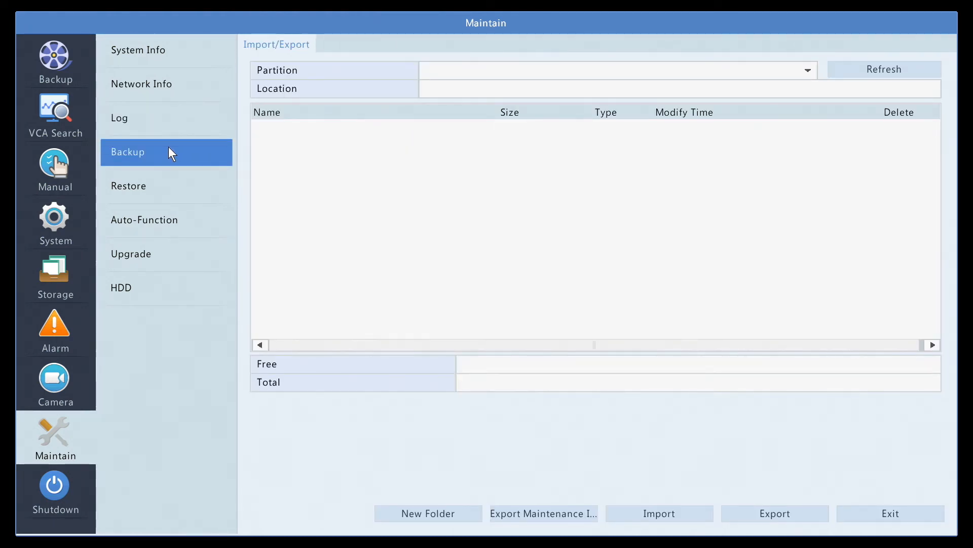
pyautogui.click(169, 191)
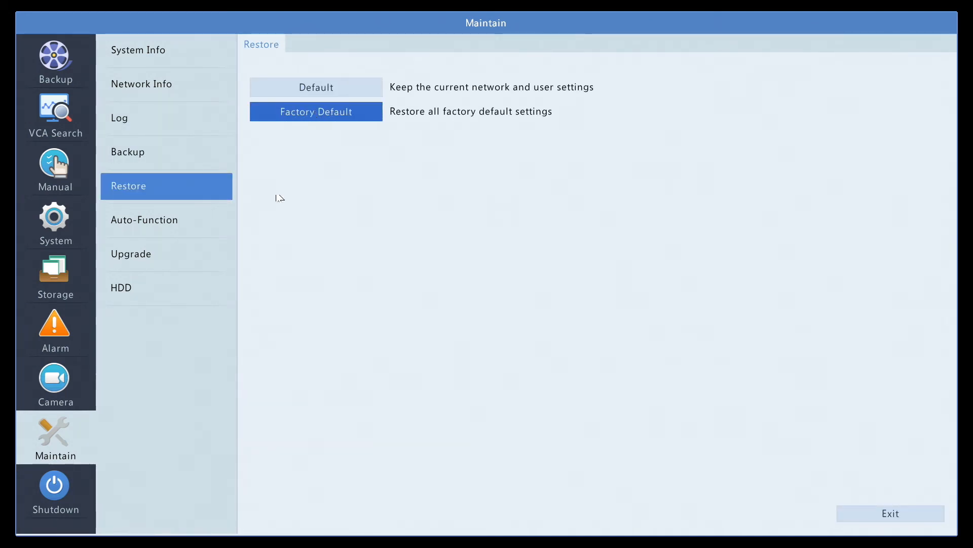
pyautogui.click(220, 229)
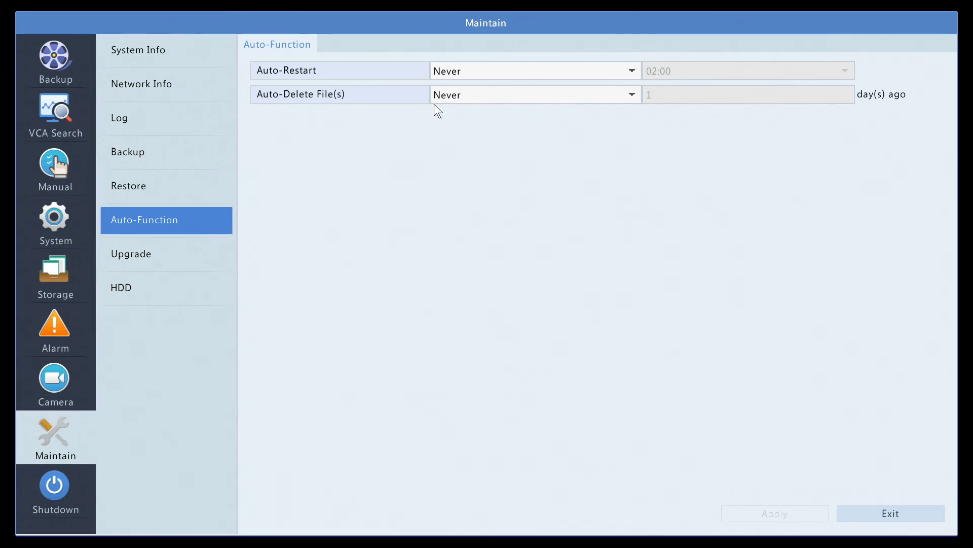
pyautogui.click(448, 97)
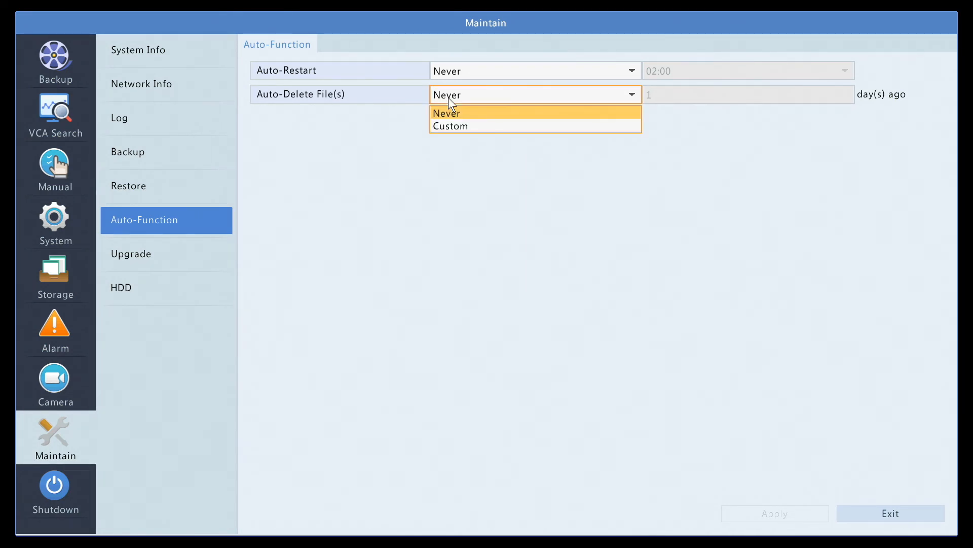
pyautogui.click(435, 109)
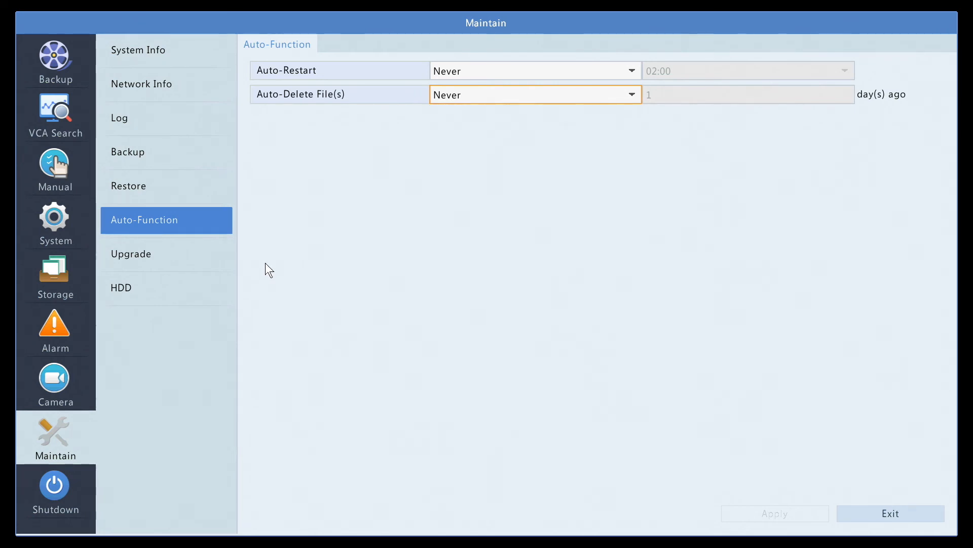
# Step: Check for a newer firmware version through the cloud upgrade and dismiss the resulting message
pyautogui.click(224, 266)
pyautogui.click(370, 46)
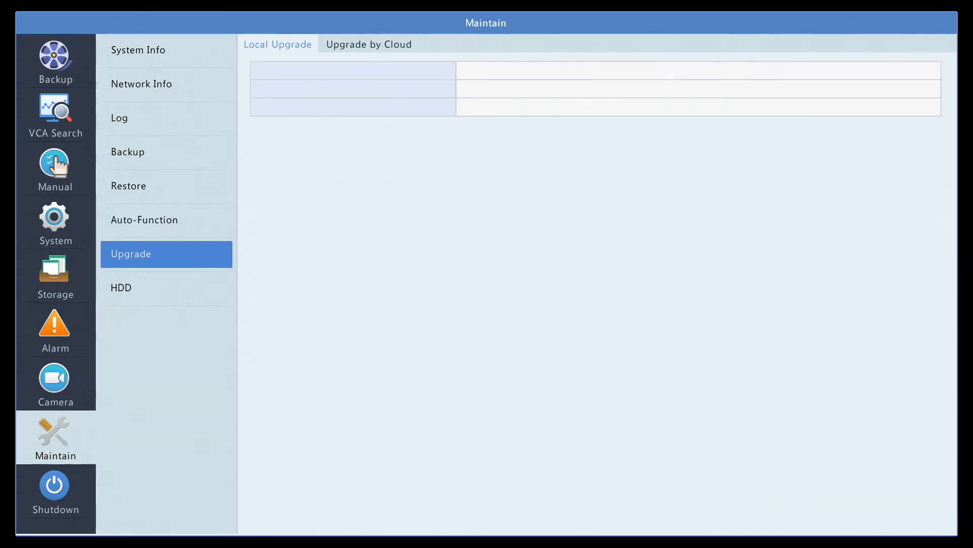
pyautogui.click(664, 514)
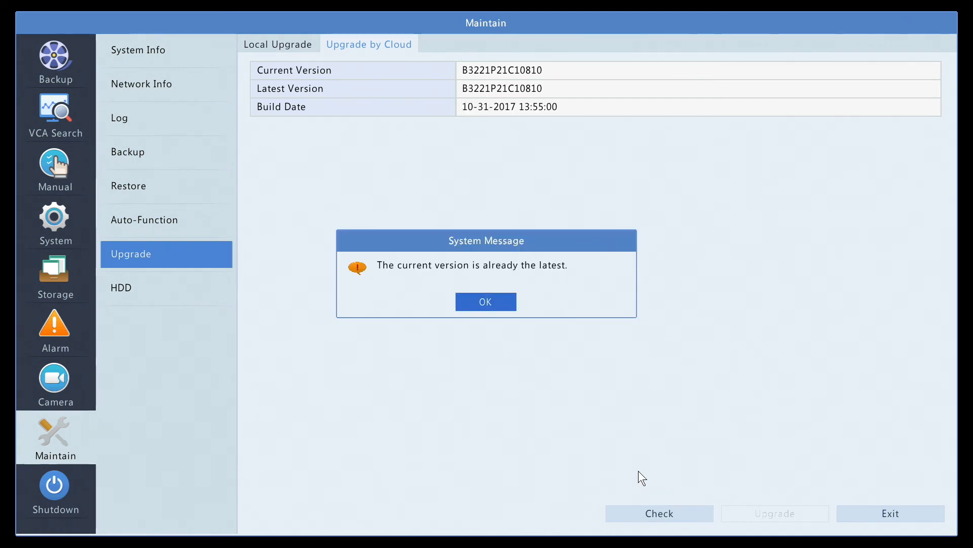
pyautogui.click(494, 294)
# Step: View the hard disk's S.M.A.R.T. test and bad sector detection settings
pyautogui.click(215, 296)
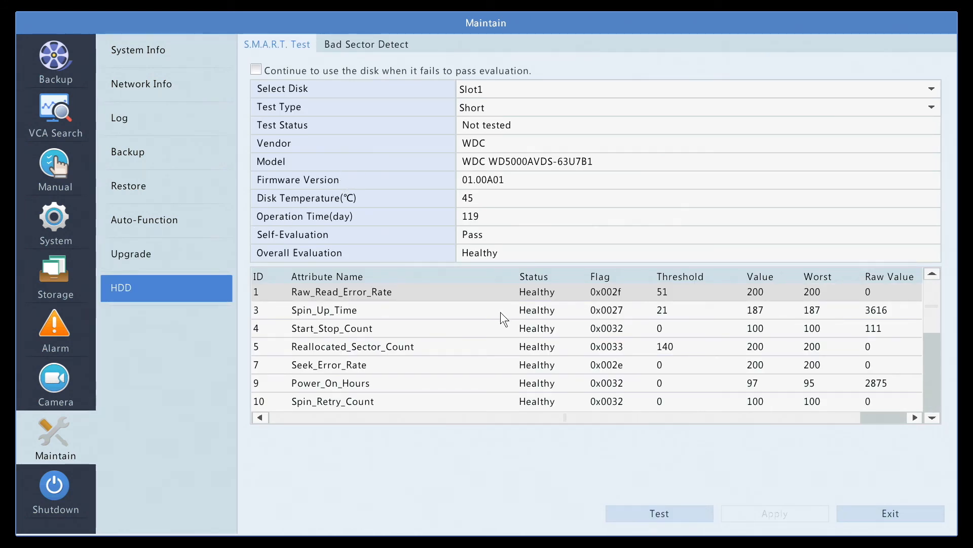
pyautogui.click(382, 46)
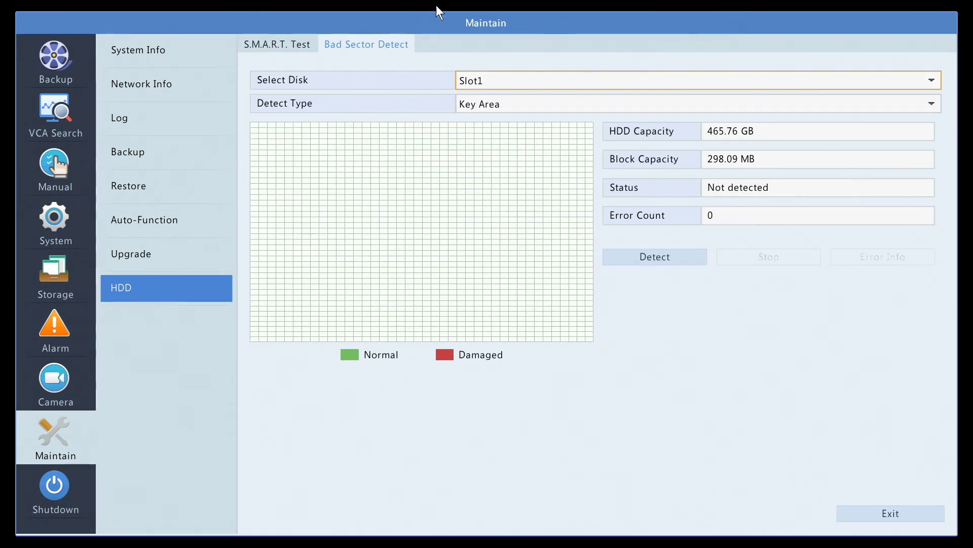
# Step: View the shutdown options, and exit the main menu to the live view
pyautogui.click(55, 486)
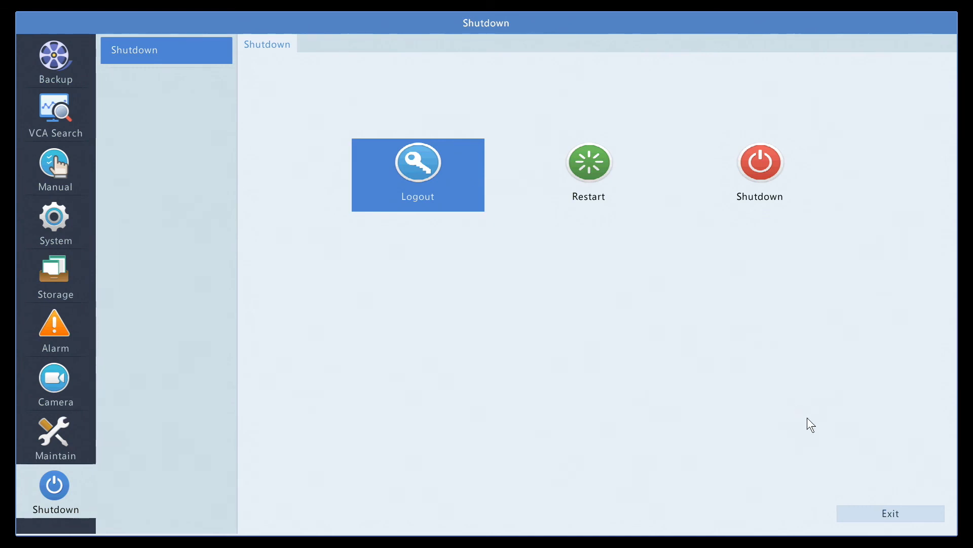
pyautogui.click(882, 509)
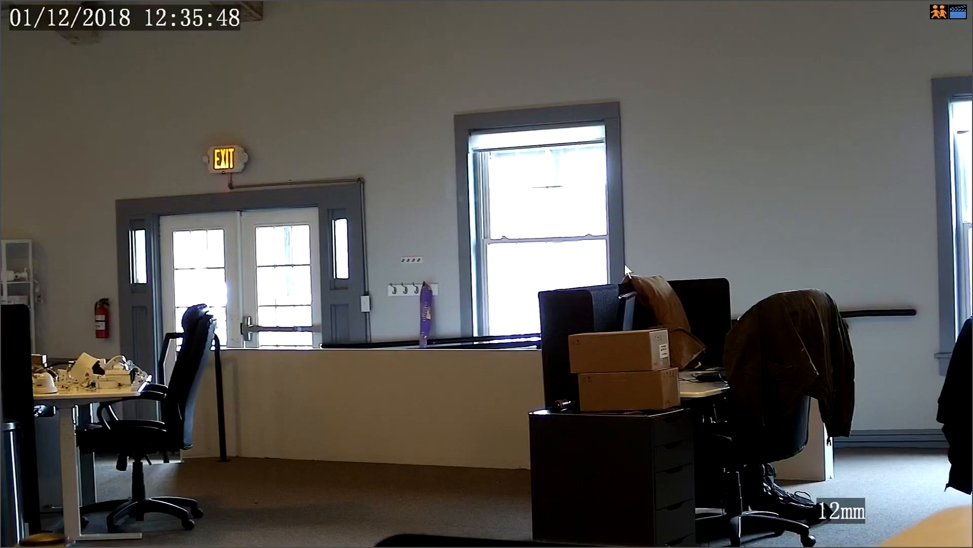